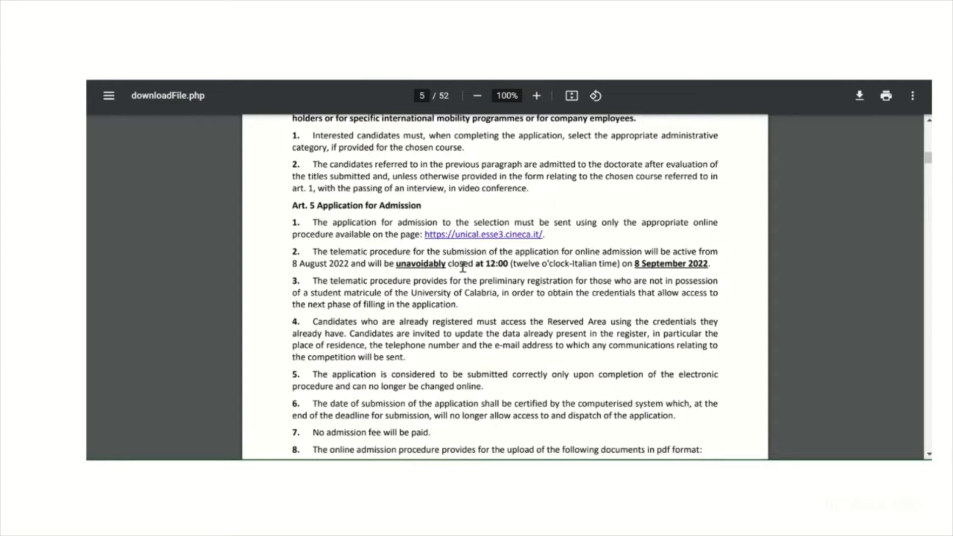
Open the ESSE3 application portal linked in Art. 5 of the admission call and go to its Registration page
scroll(466, 233, up, 3)
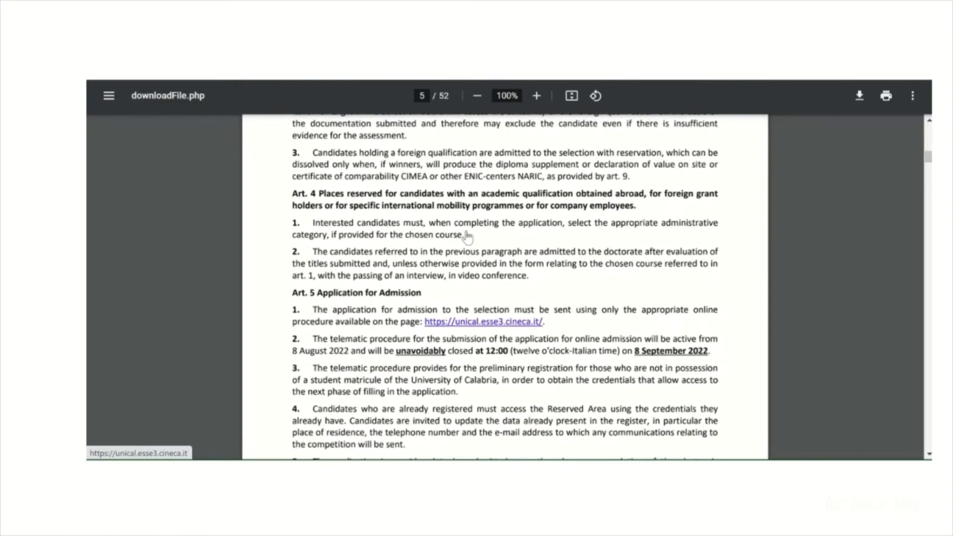
scroll(466, 235, down, 1)
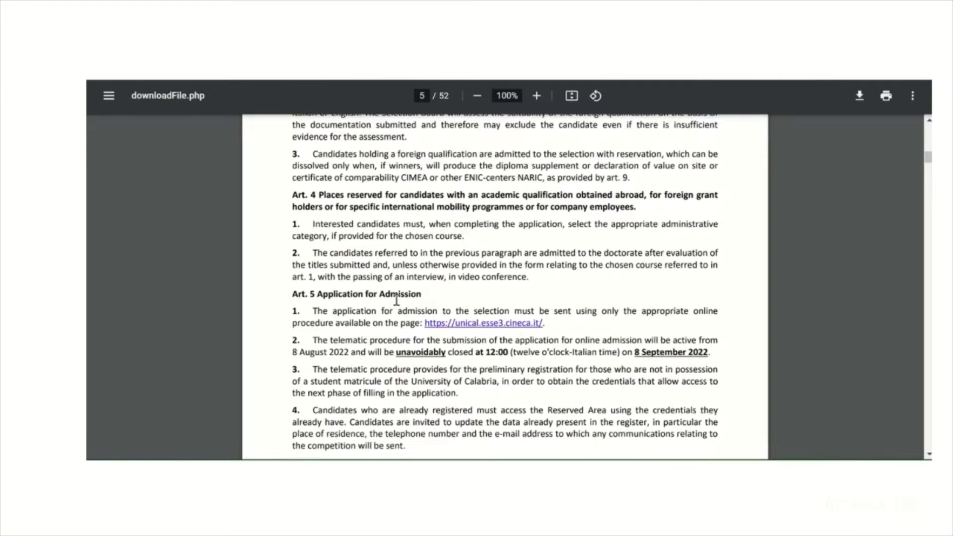
click(467, 325)
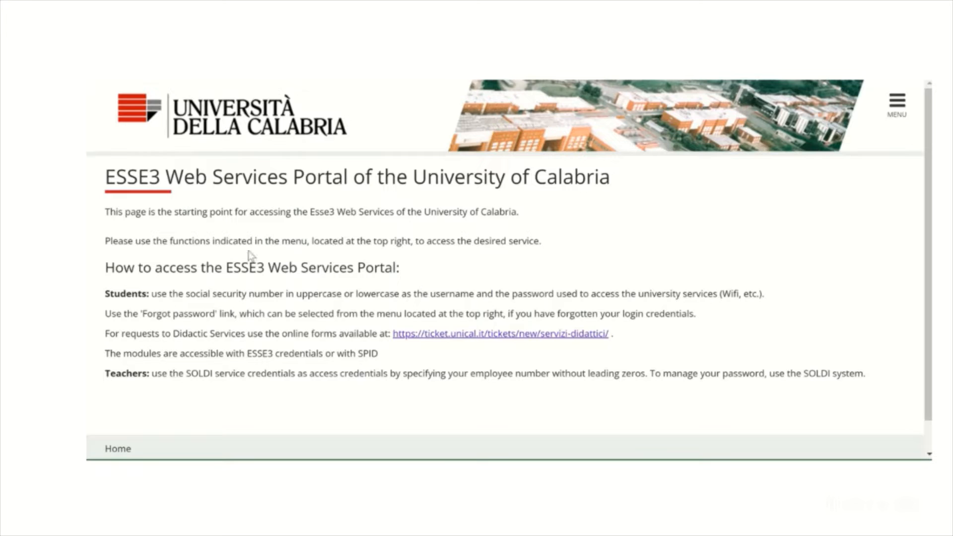
click(897, 116)
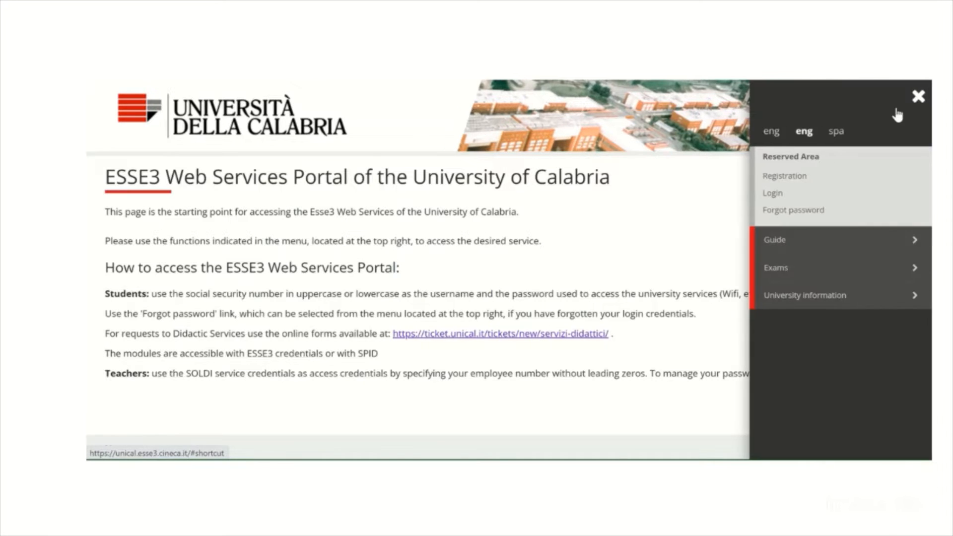
click(788, 184)
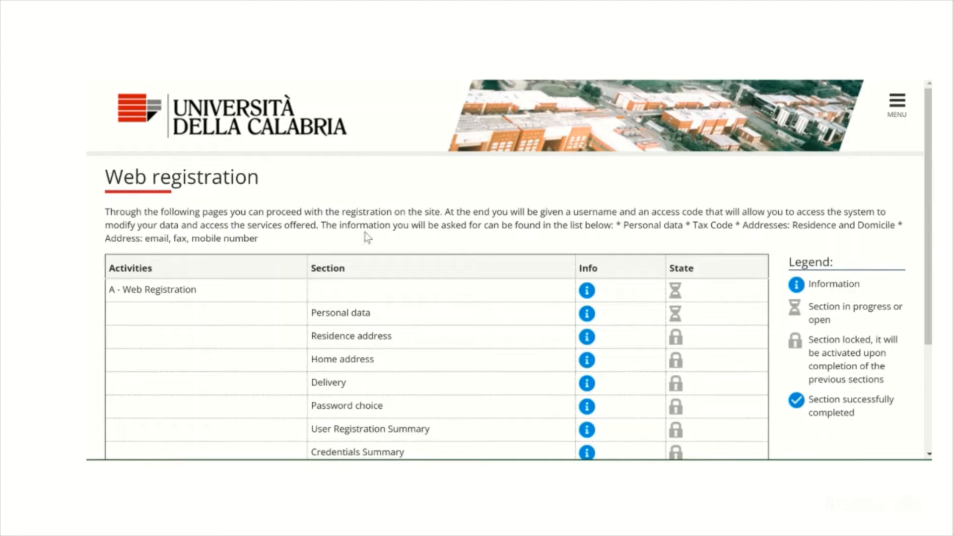
Review the list of required registration sections and start the web registration
scroll(320, 208, down, 3)
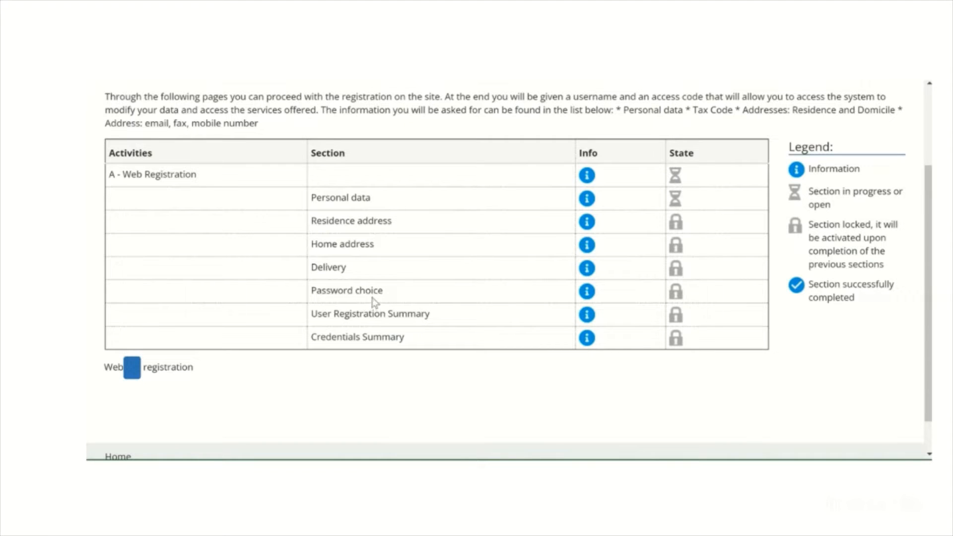
scroll(422, 308, down, 1)
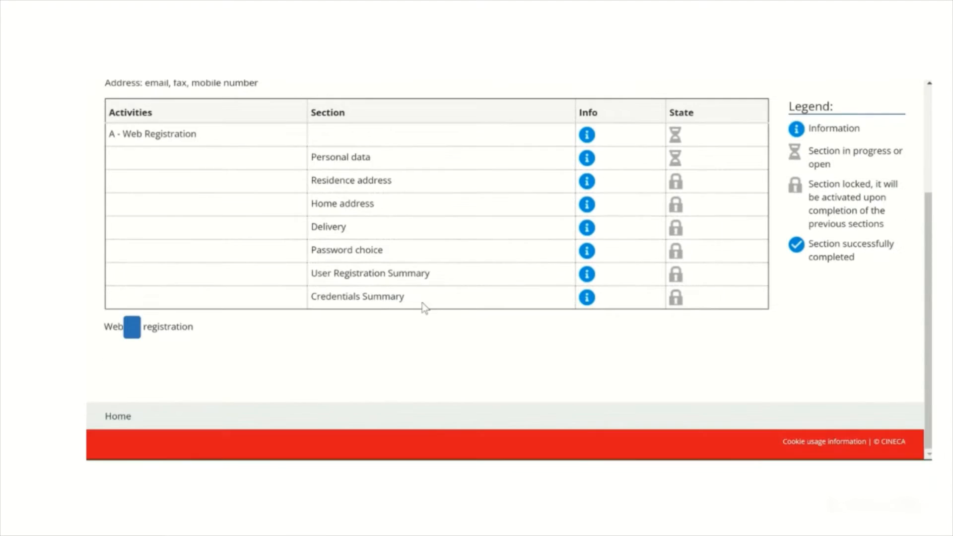
scroll(422, 308, up, 2)
scroll(424, 308, up, 2)
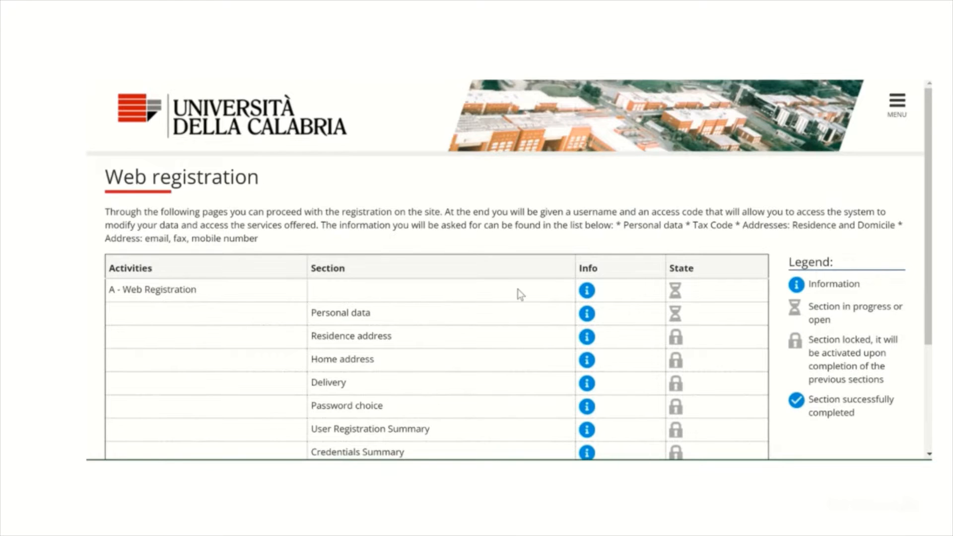
scroll(517, 289, down, 1)
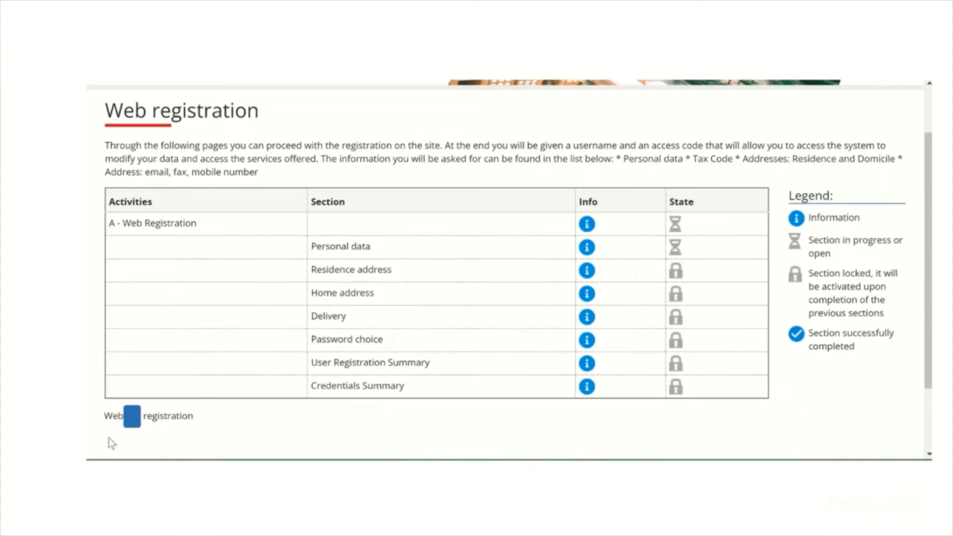
click(132, 426)
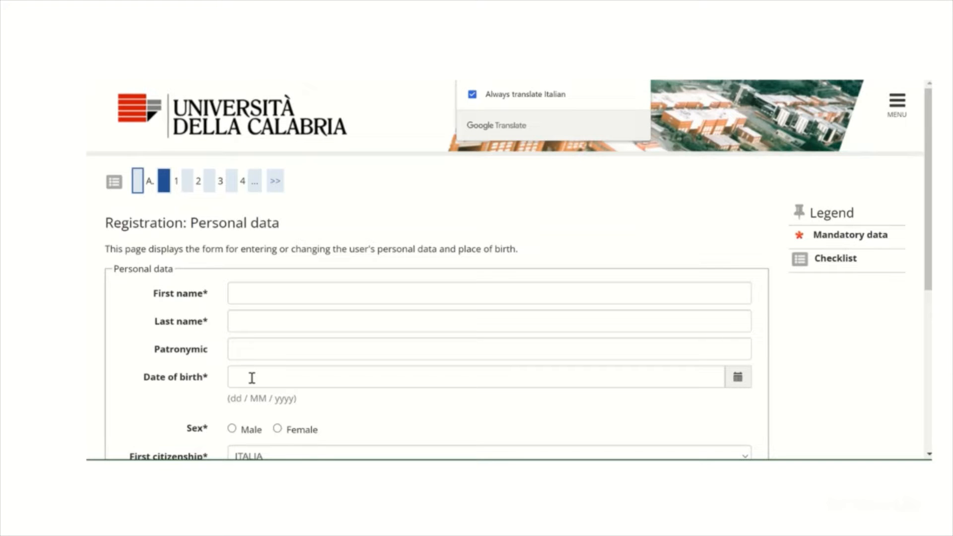
Enter the applicant's first name and last name in the personal data form
click(280, 293)
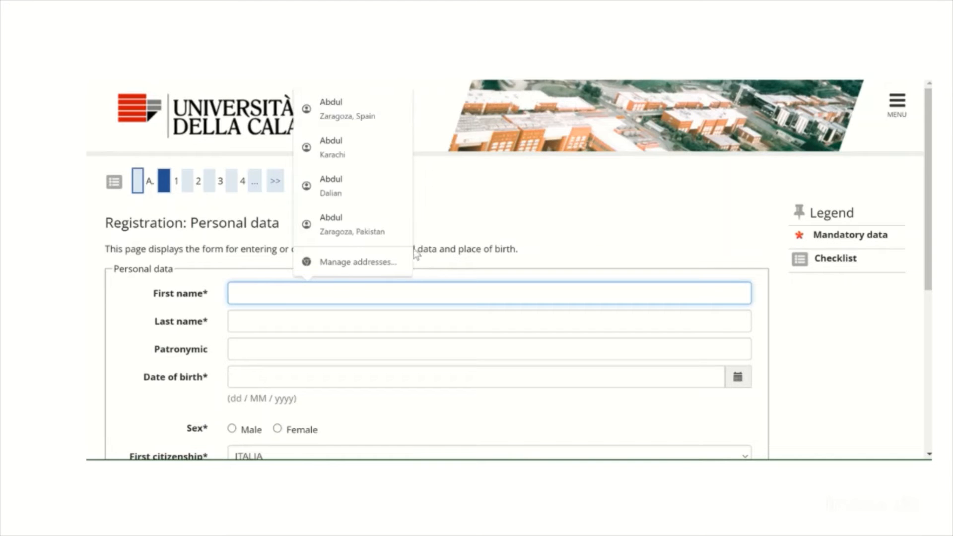
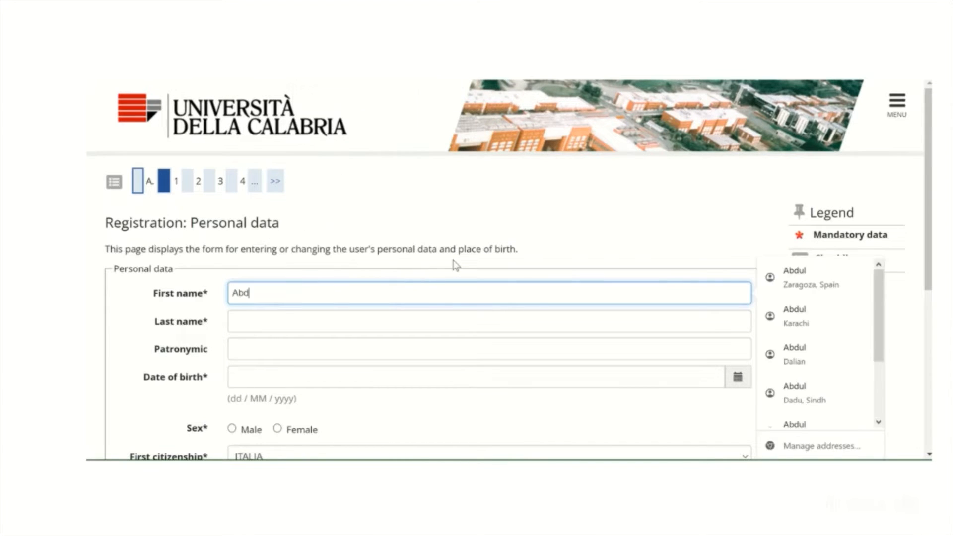
key(Tab)
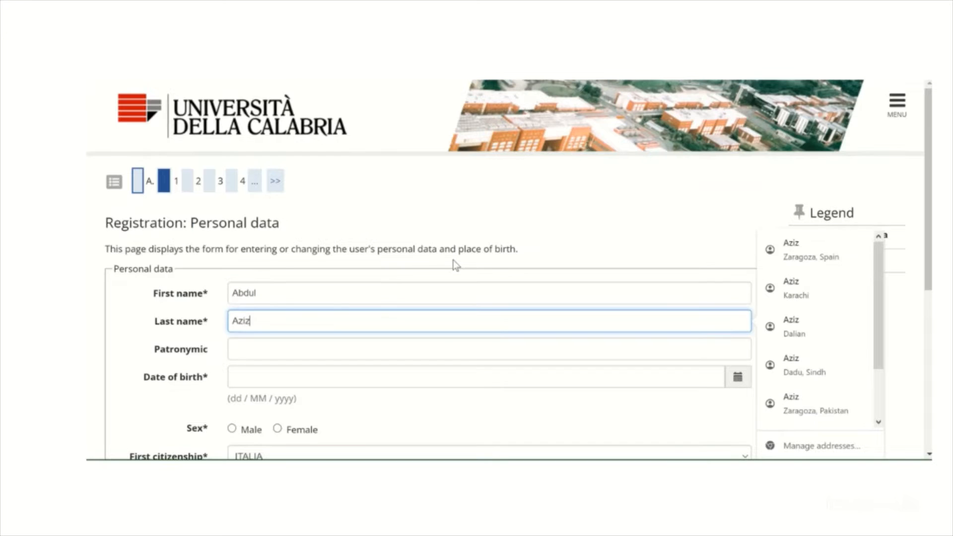
key(Tab)
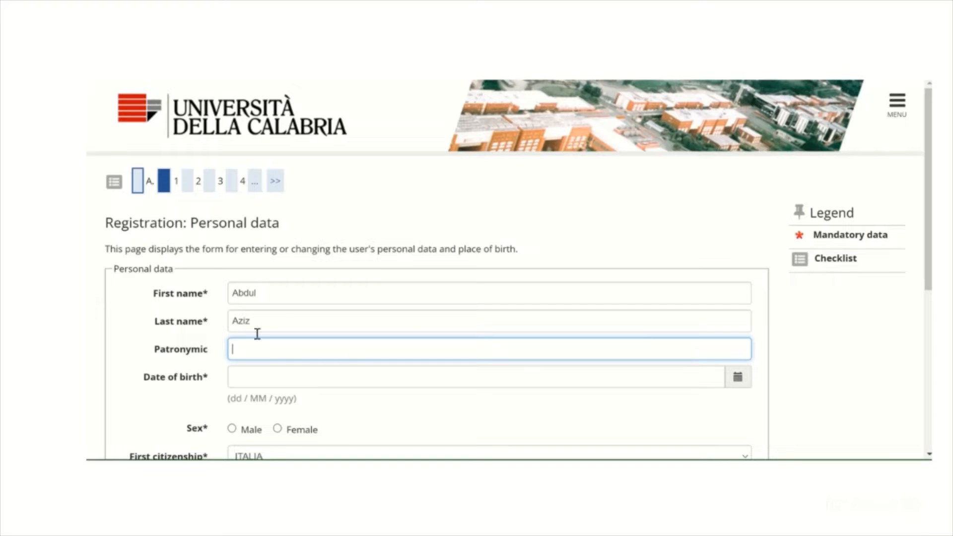
Leave the patronymic blank and pick the applicant's date of birth in the calendar
key(Tab)
click(298, 175)
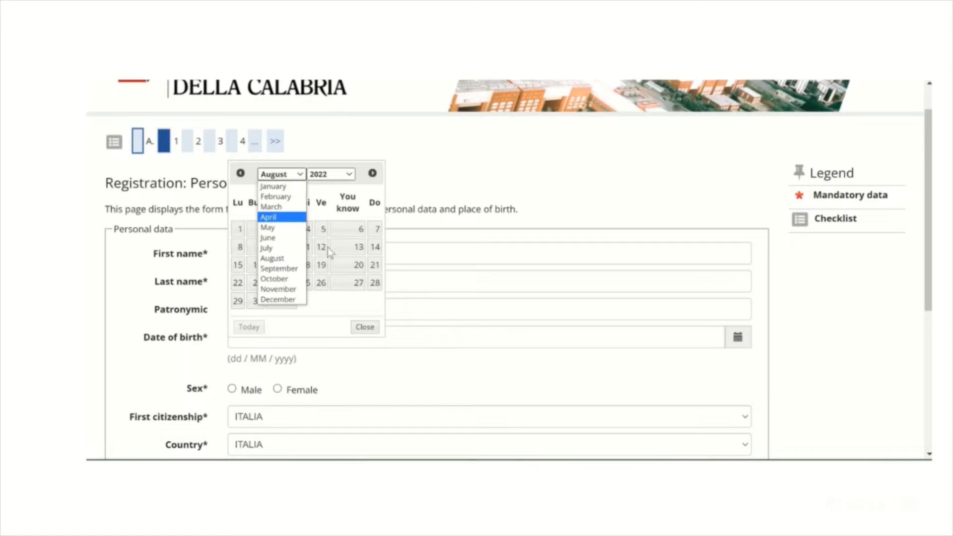
click(329, 175)
scroll(327, 199, up, 2)
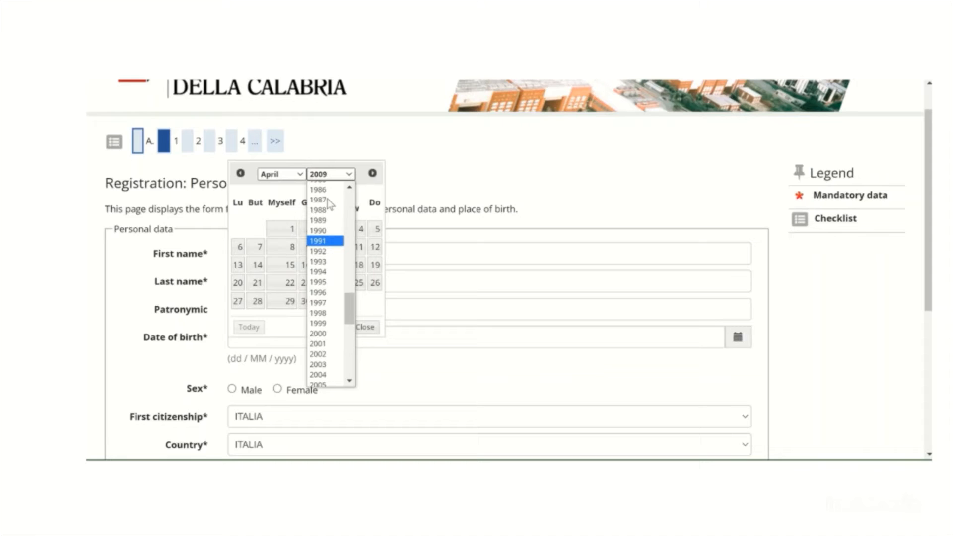
click(312, 246)
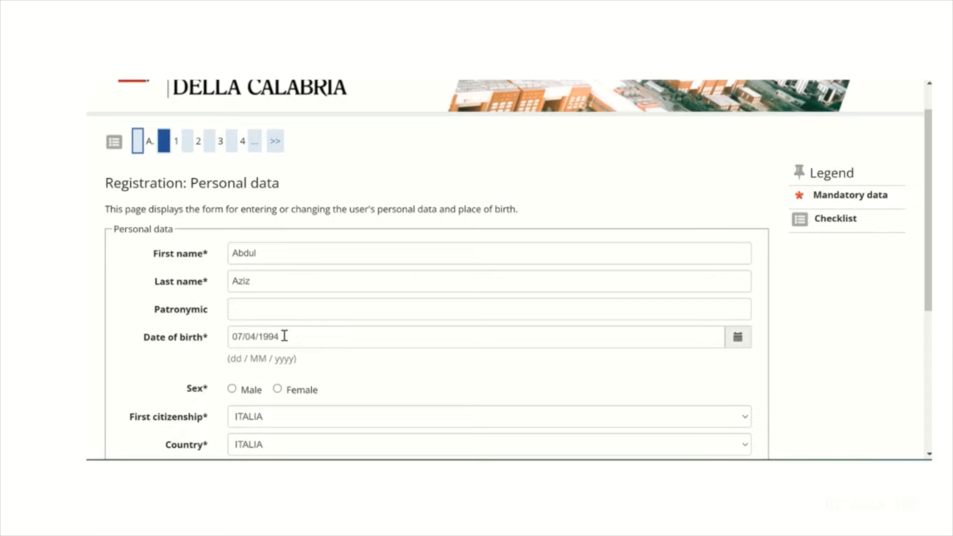
Set the sex to Male and the first citizenship to PAKISTAN
scroll(188, 341, down, 2)
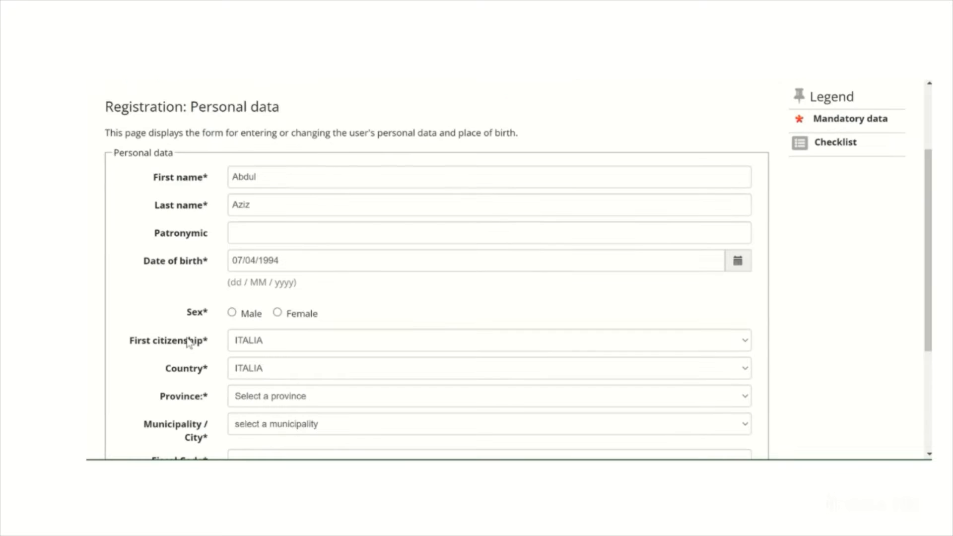
click(231, 312)
scroll(258, 338, down, 1)
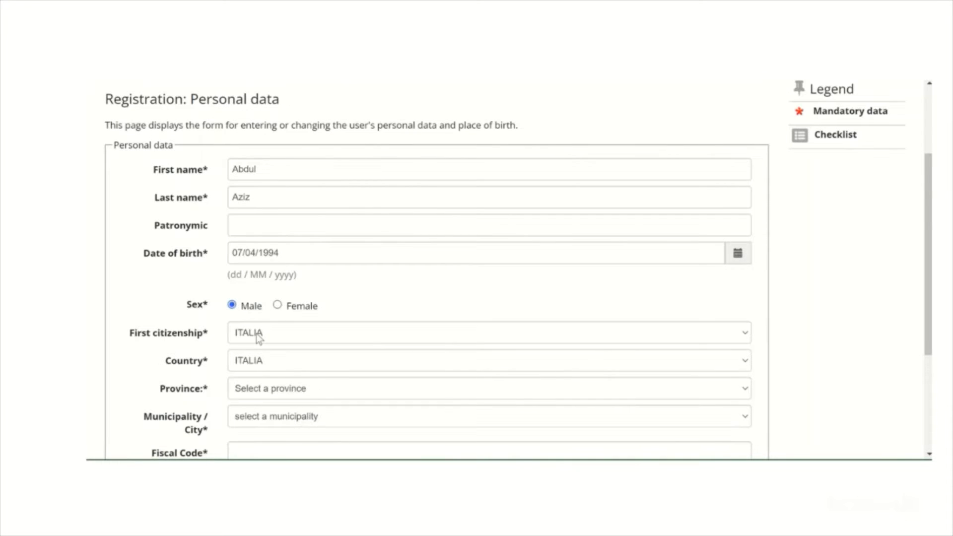
click(256, 331)
text(pak)
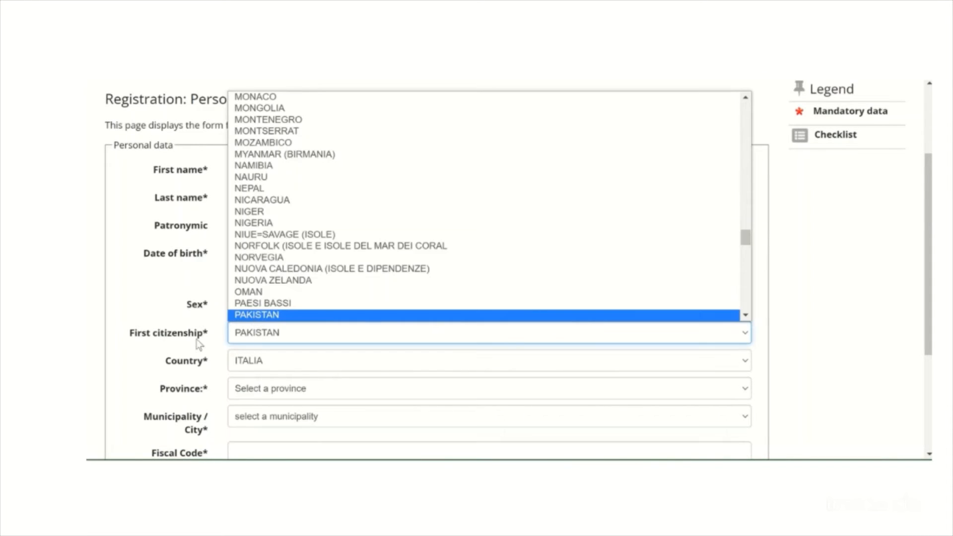
key(Return)
Set the country in the personal data form to PAKISTAN
scroll(302, 269, down, 2)
click(302, 269)
text(p)
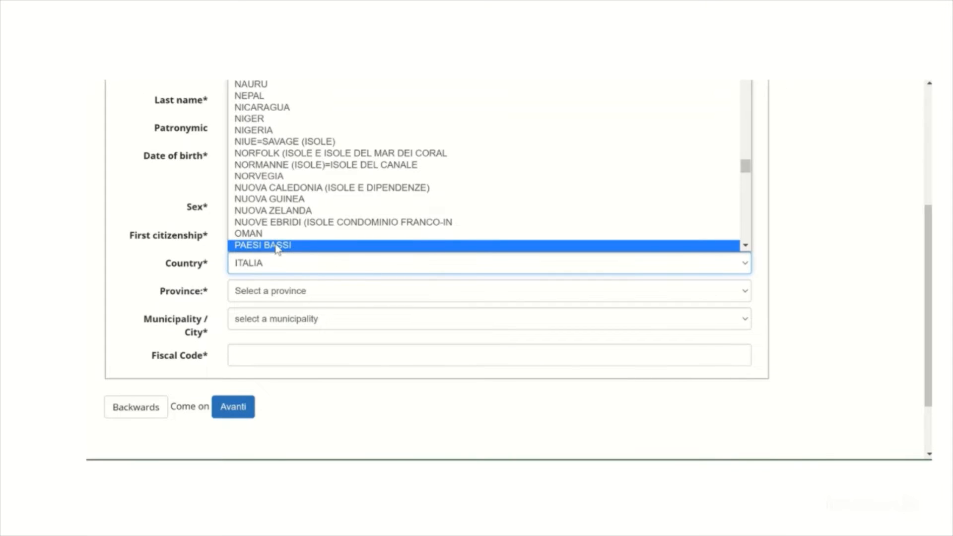
key(Down)
key(Return)
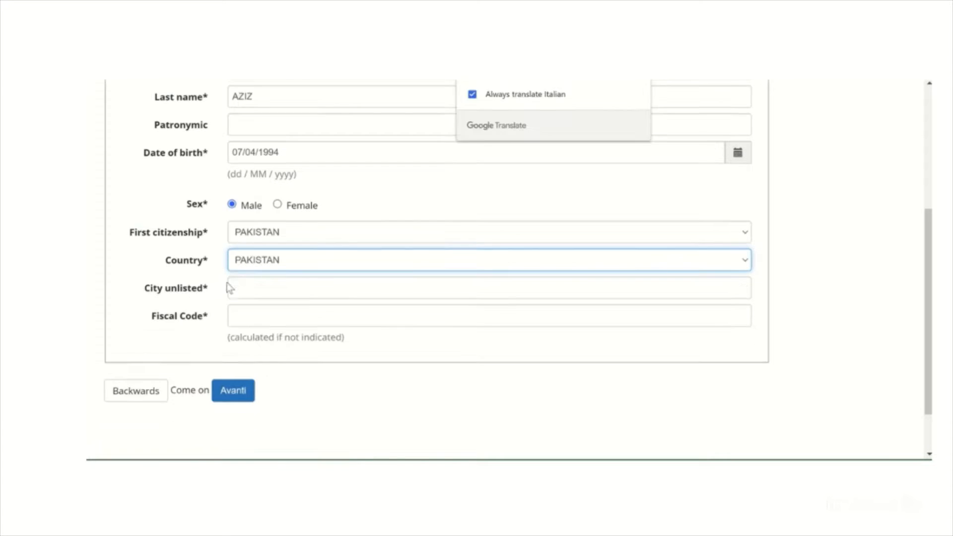
Enter Karachi as the unlisted city, leave the fiscal code blank and submit the personal data form
click(249, 287)
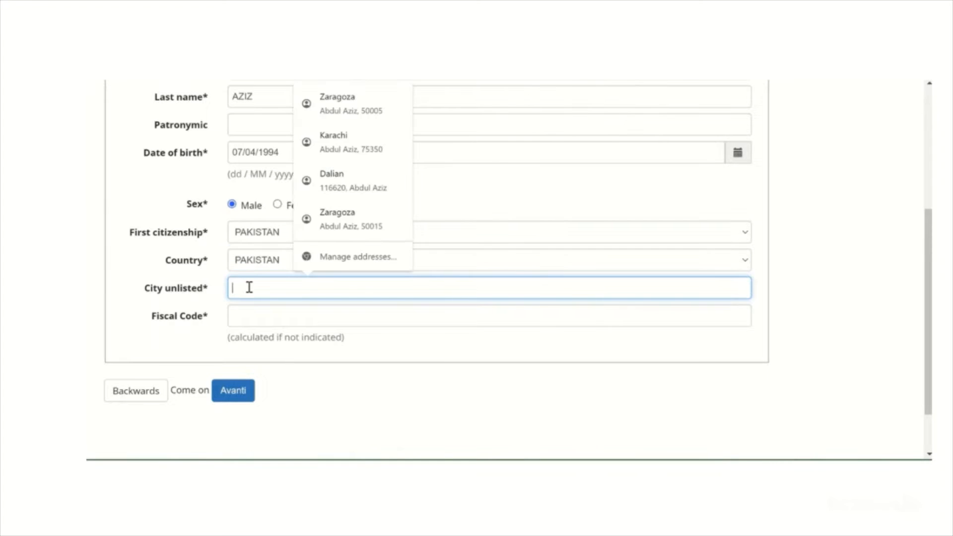
text(Karac)
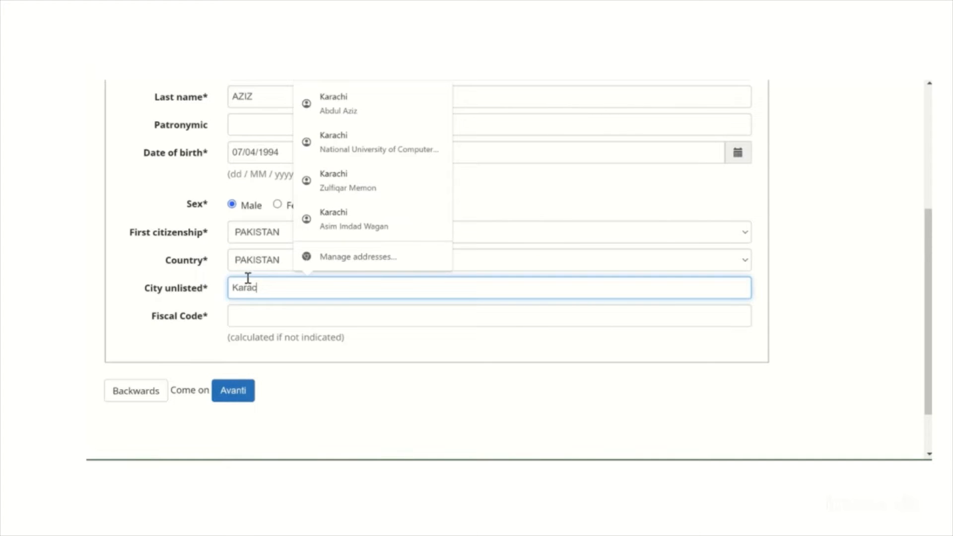
text(gi)
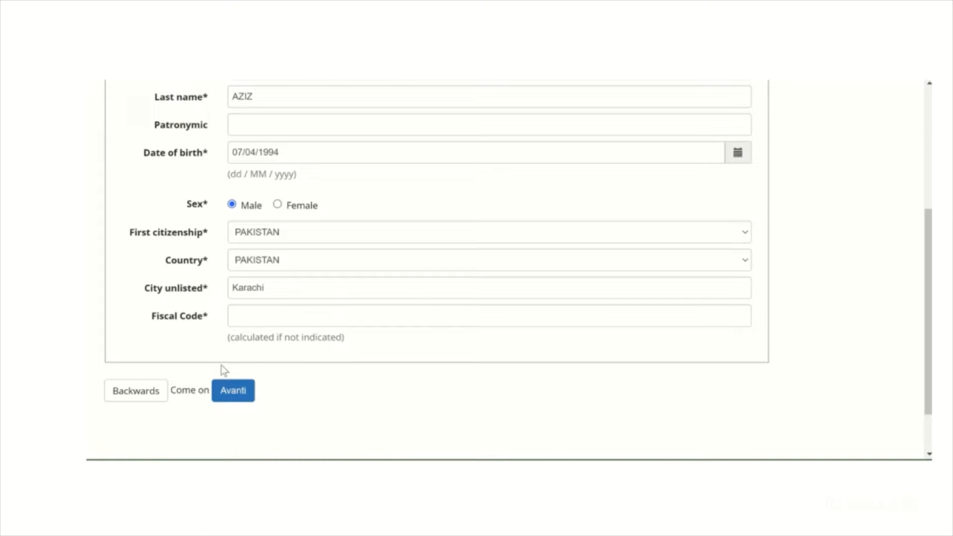
click(235, 391)
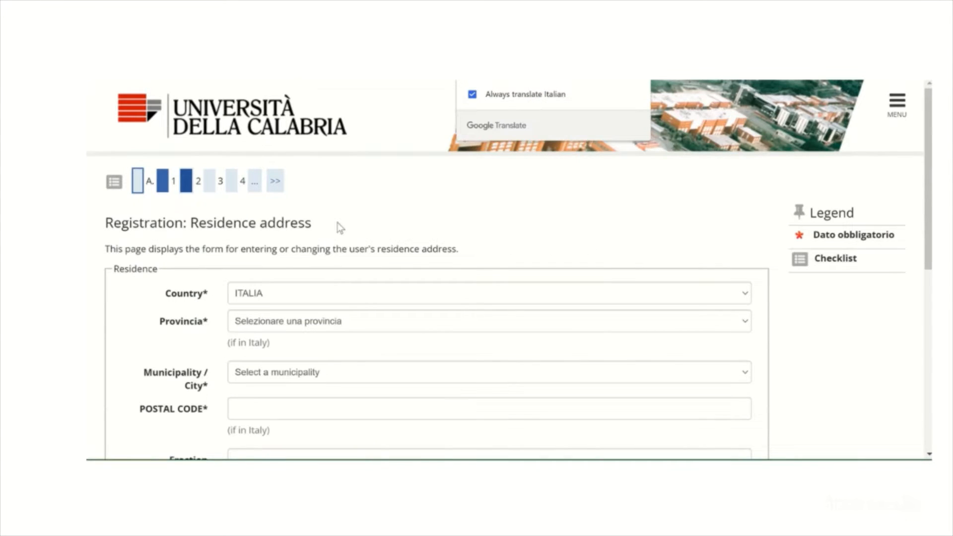
Set the residence country to PAKISTAN and fill in the residence city and postal code from the saved address
click(285, 298)
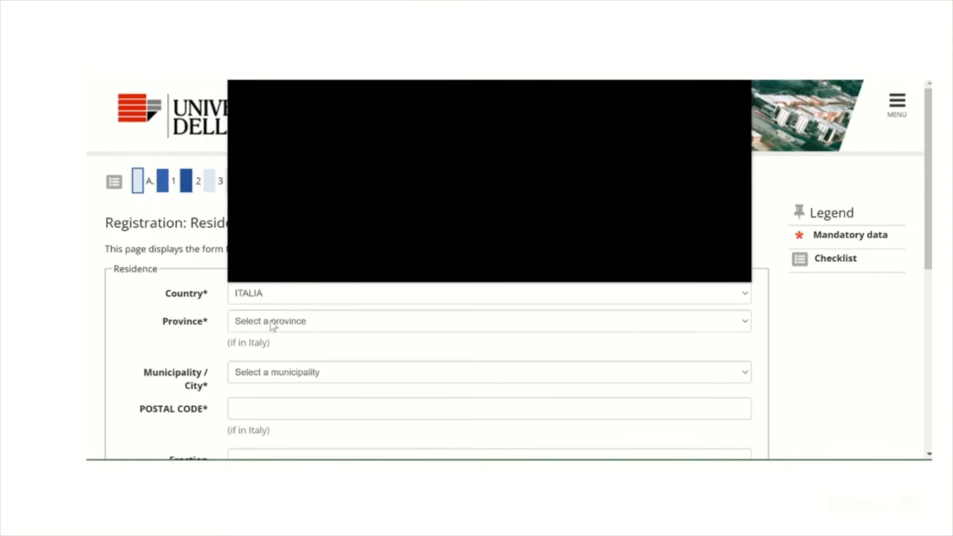
key(Return)
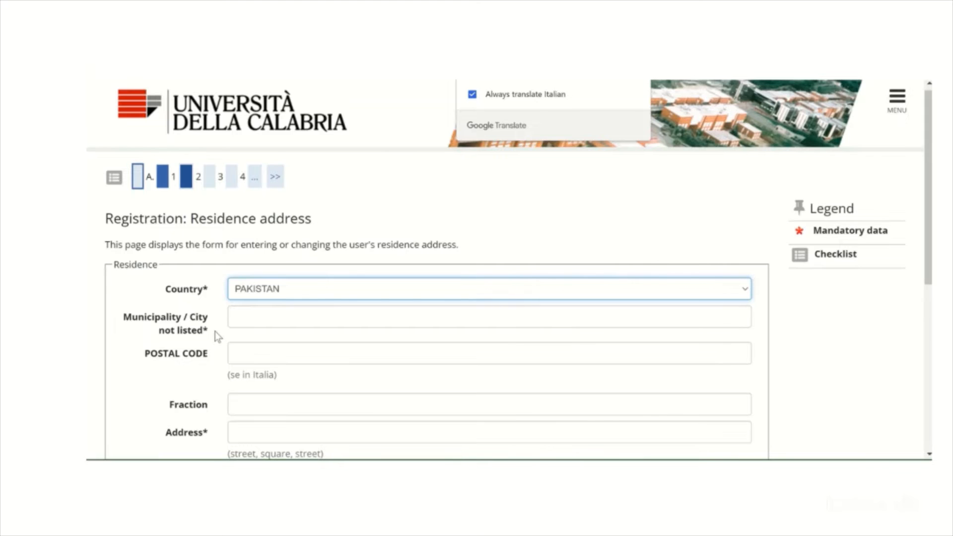
click(245, 315)
text(Karac)
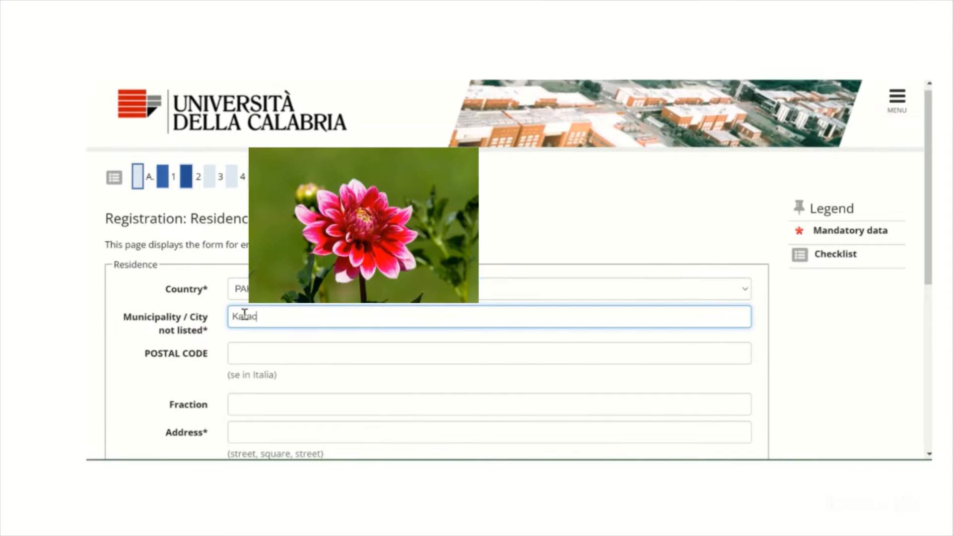
click(240, 341)
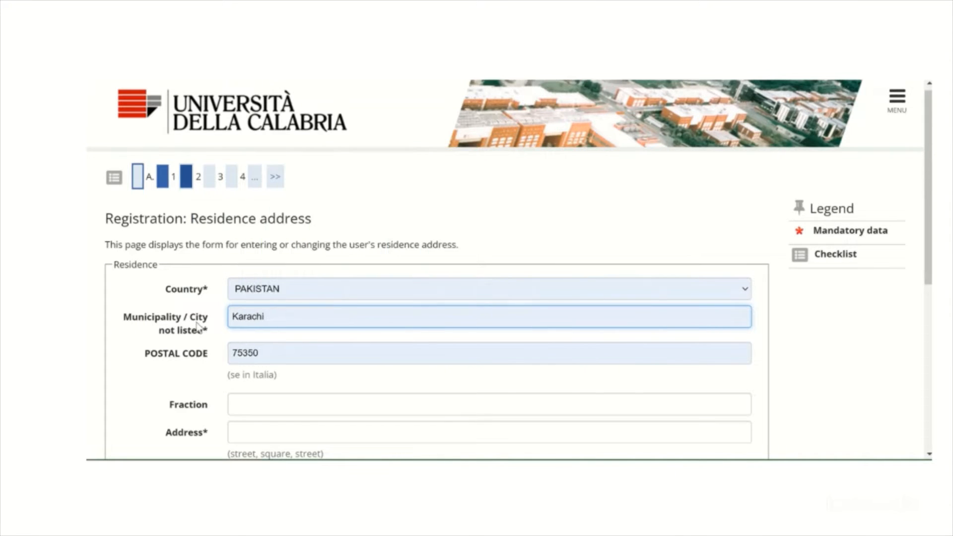
Leave the fraction blank and enter the applicant's street address in the residence address form
scroll(256, 267, down, 3)
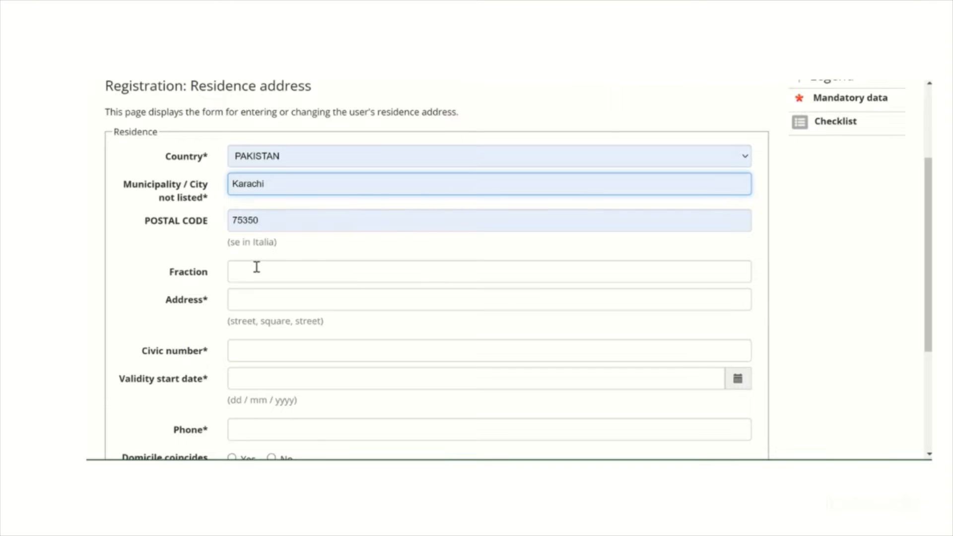
click(258, 270)
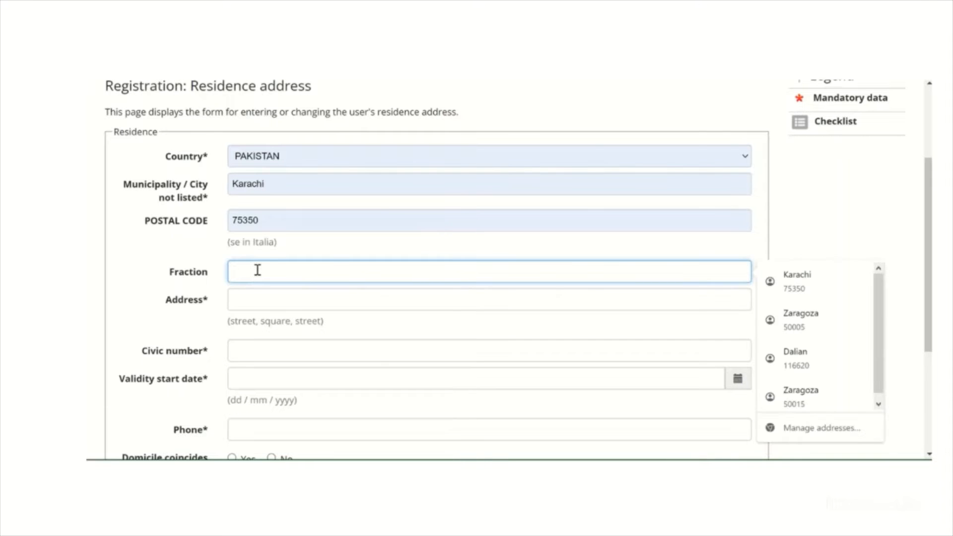
click(161, 275)
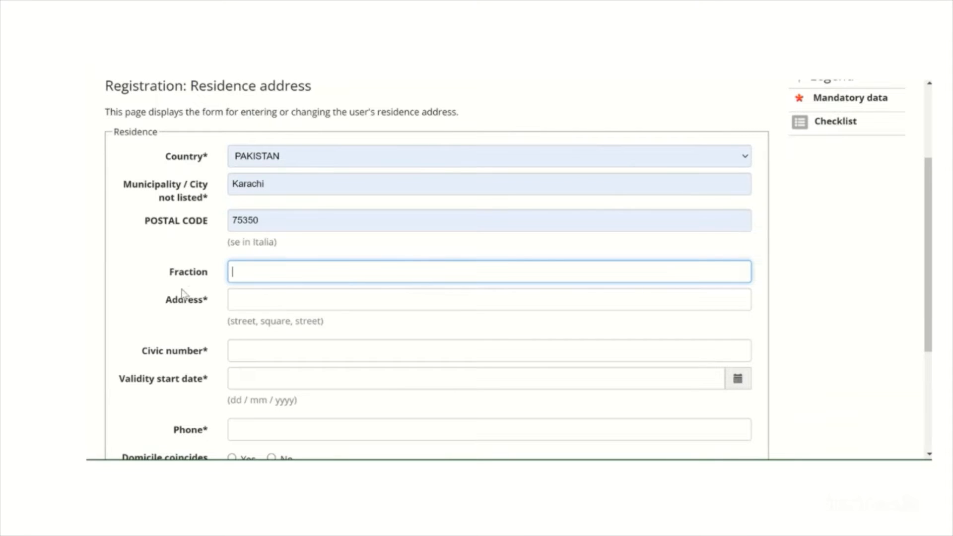
click(247, 299)
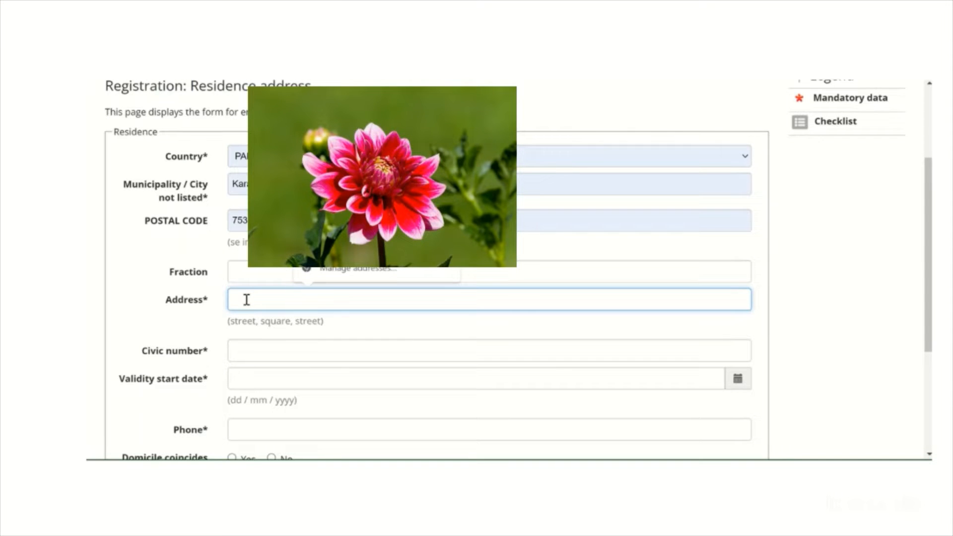
text(K)
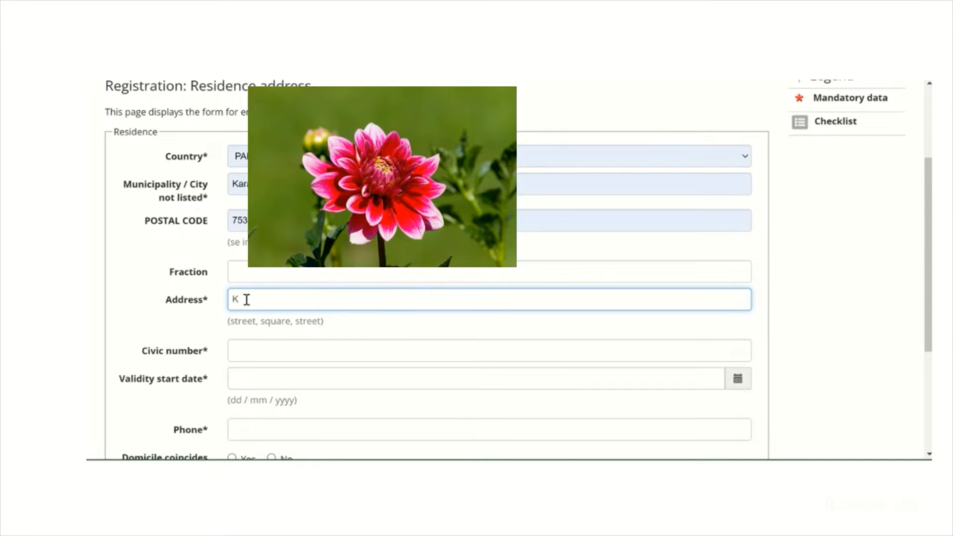
text(arachi)
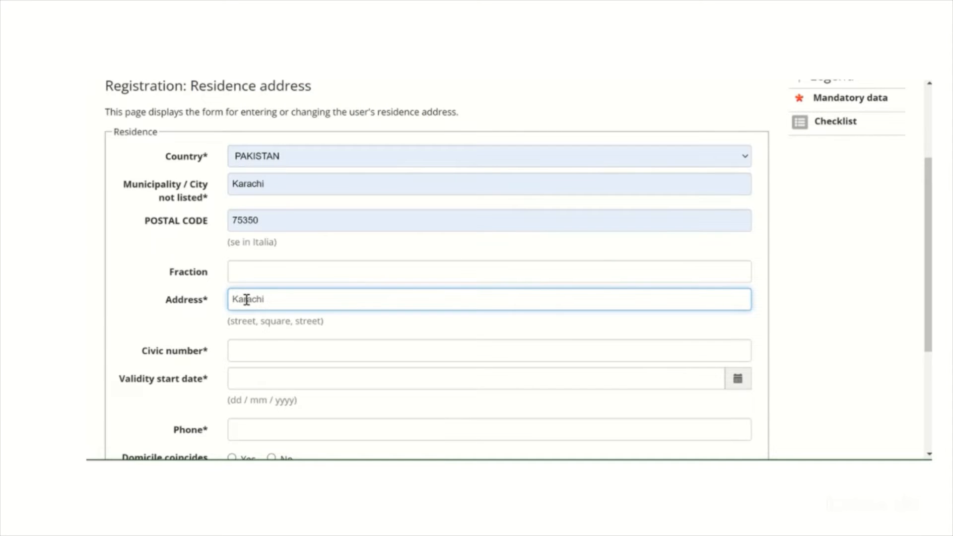
key(BackSpace)
key(BackSpace)
key(BackSpace)
key(BackSpace)
key(BackSpace)
key(BackSpace)
key(BackSpace)
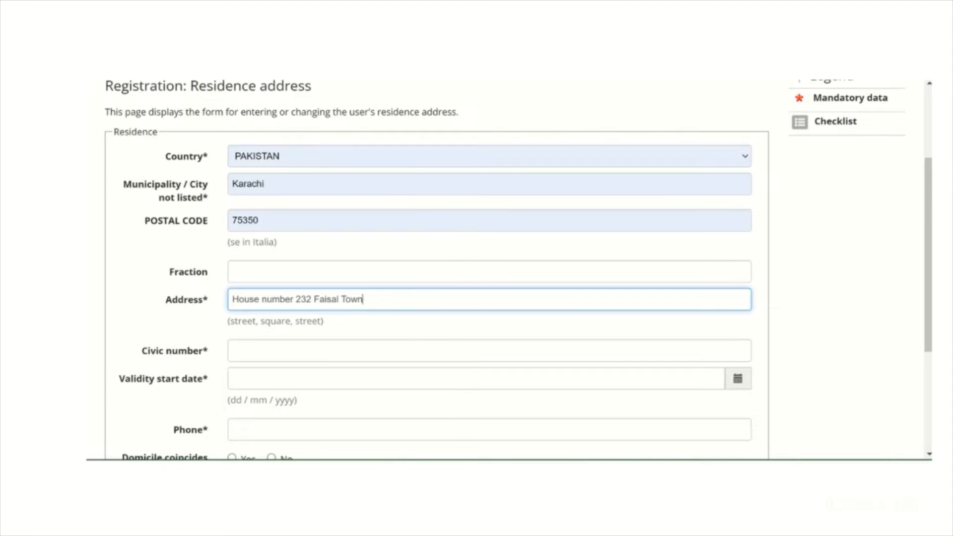
Translate the residence form back into English and enter the applicant's house number as the civic number
click(487, 82)
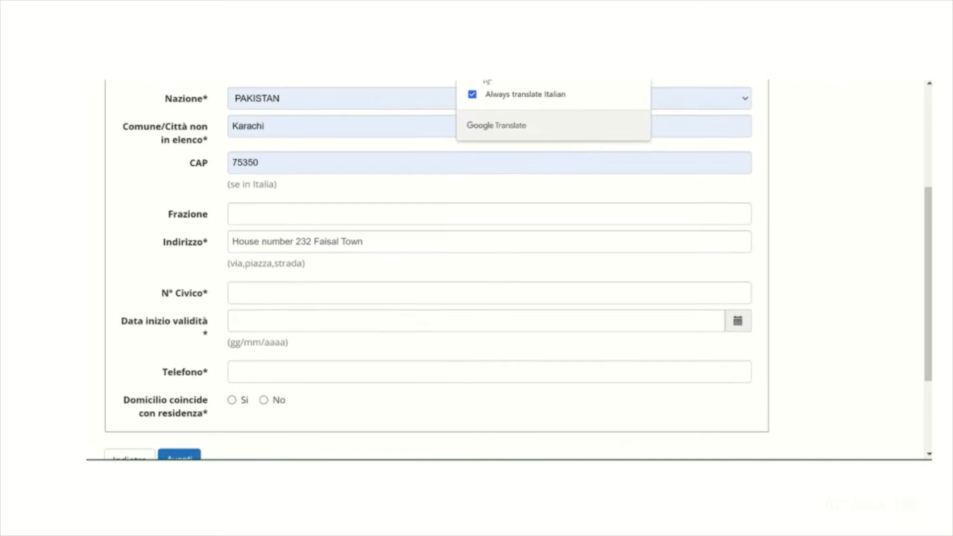
click(253, 290)
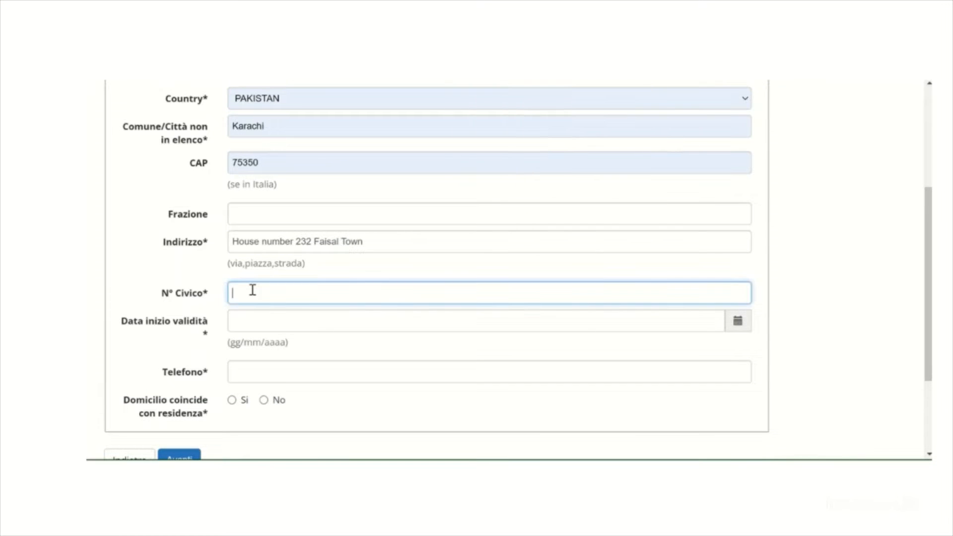
text(2)
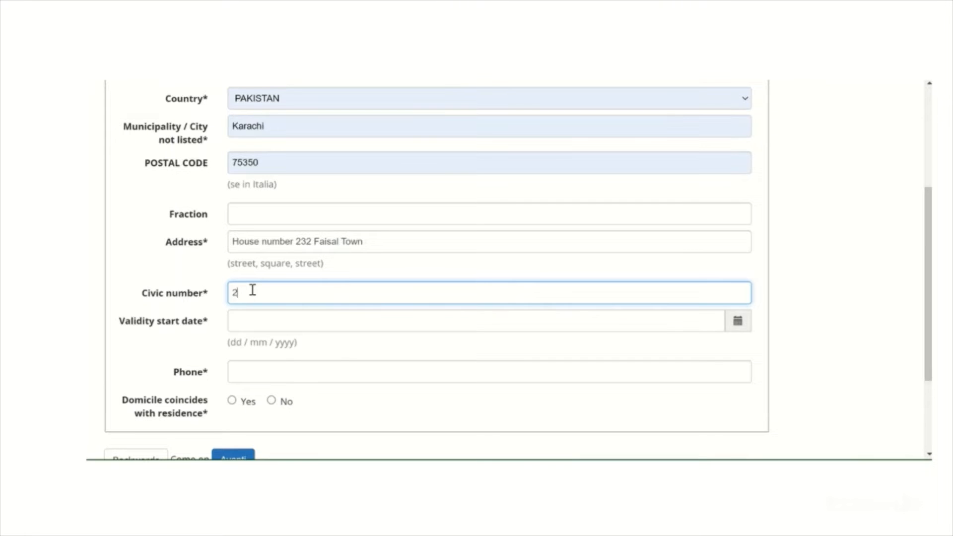
text(32)
Set the validity start date of the residence address to 08/04/2004
key(Tab)
click(293, 159)
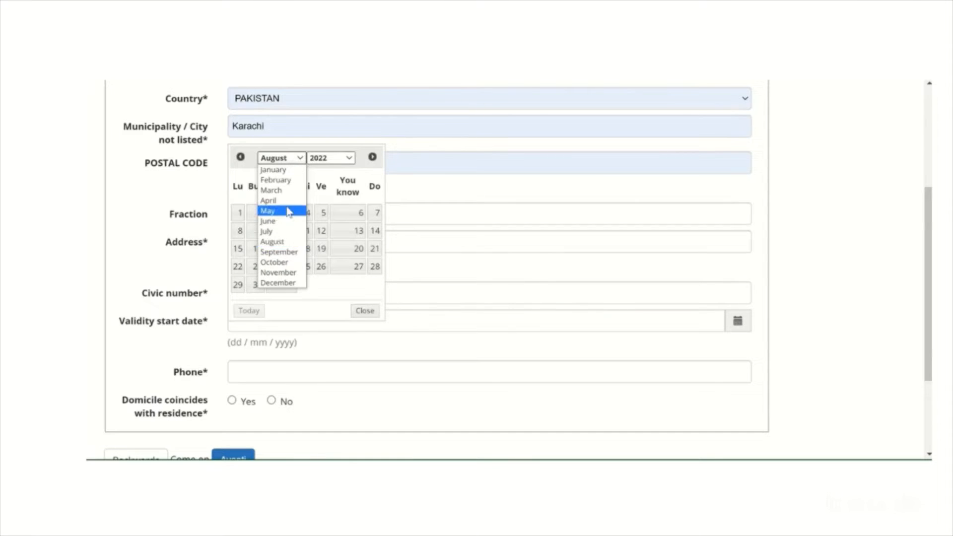
click(328, 159)
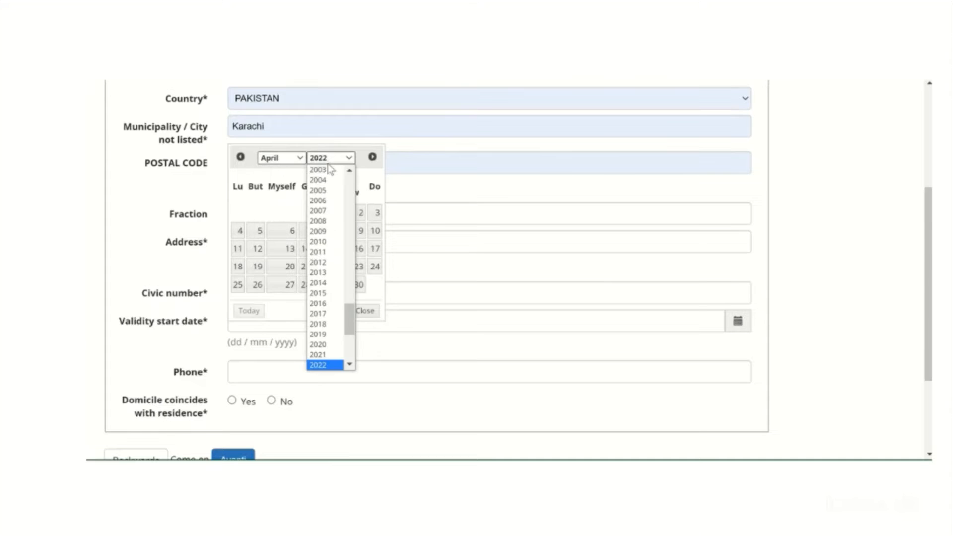
click(308, 230)
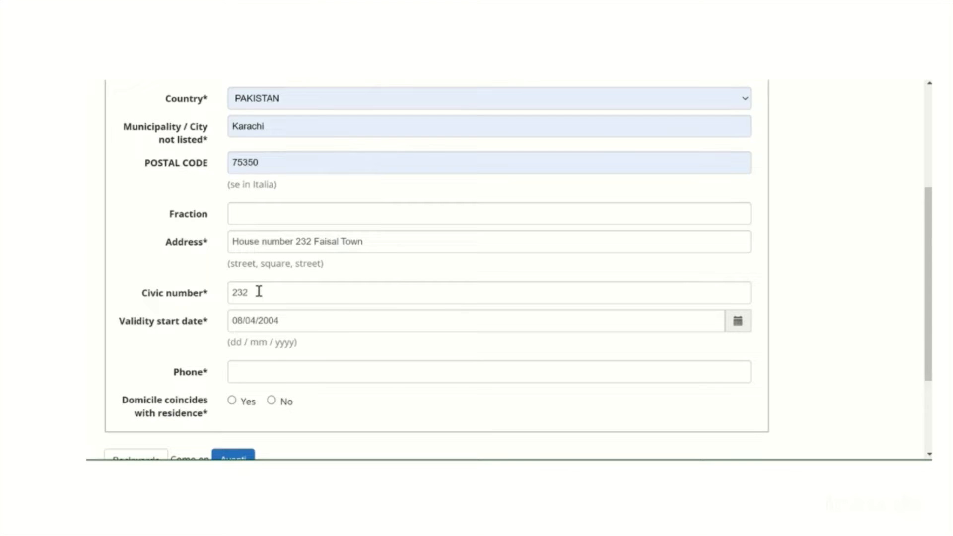
Fill in the phone field and submit the residence address form
scroll(261, 334, down, 1)
click(262, 335)
text(wqqw)
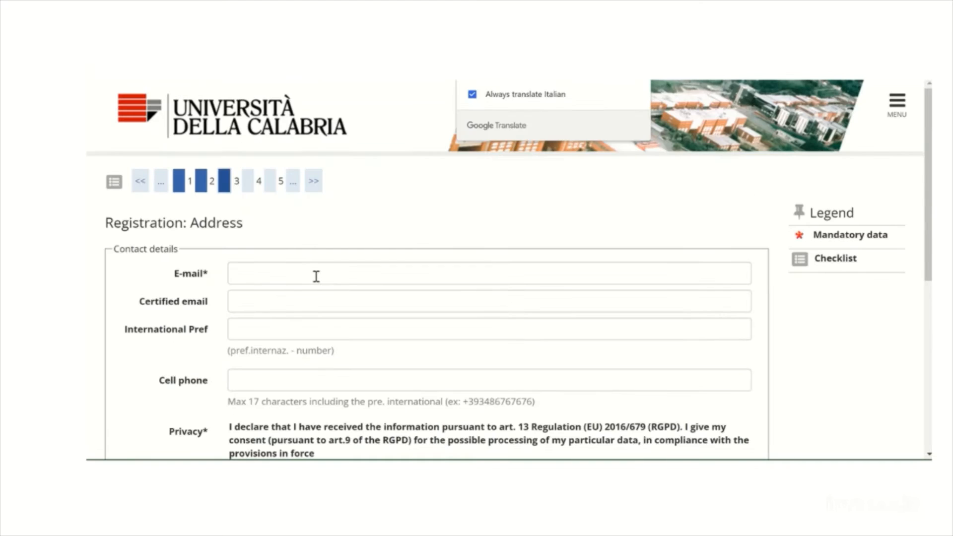
Enter the applicant's e-mail address in the mandatory E-mail field of the contact details
click(315, 275)
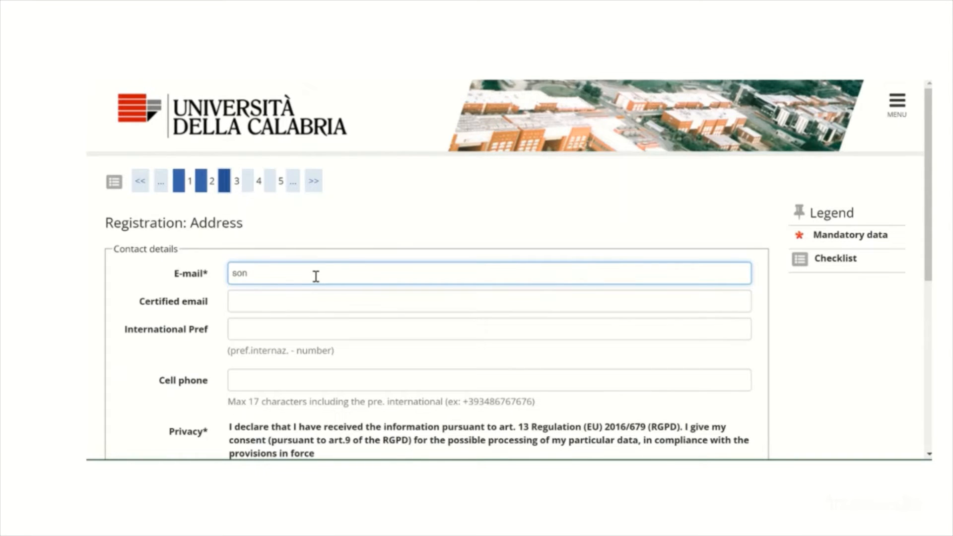
key(ctrl+a)
key(ctrl+c)
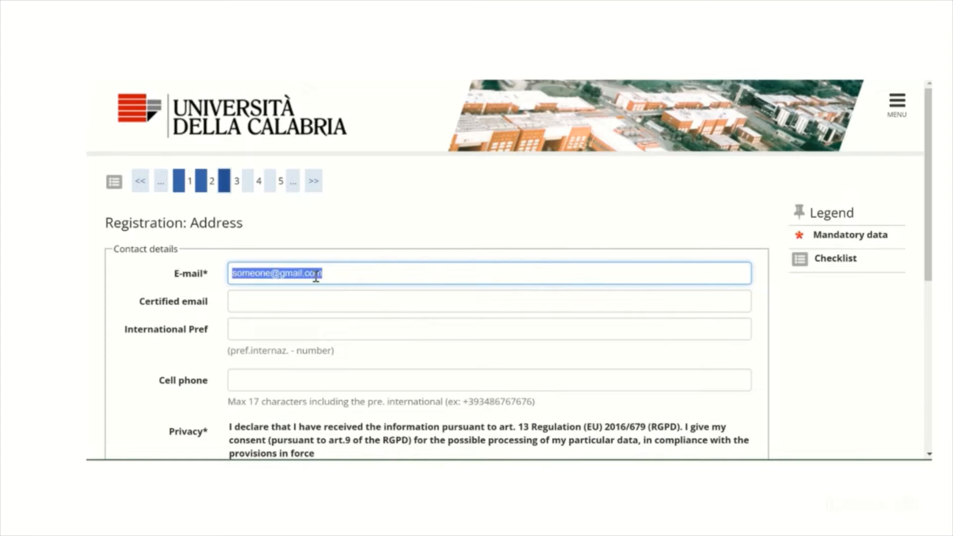
click(311, 296)
key(ctrl+v)
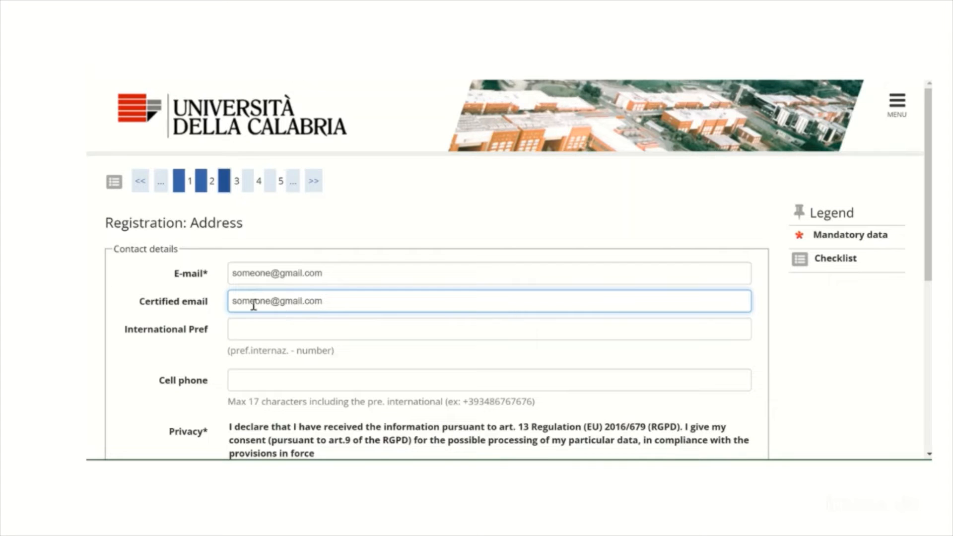
triple_click(230, 304)
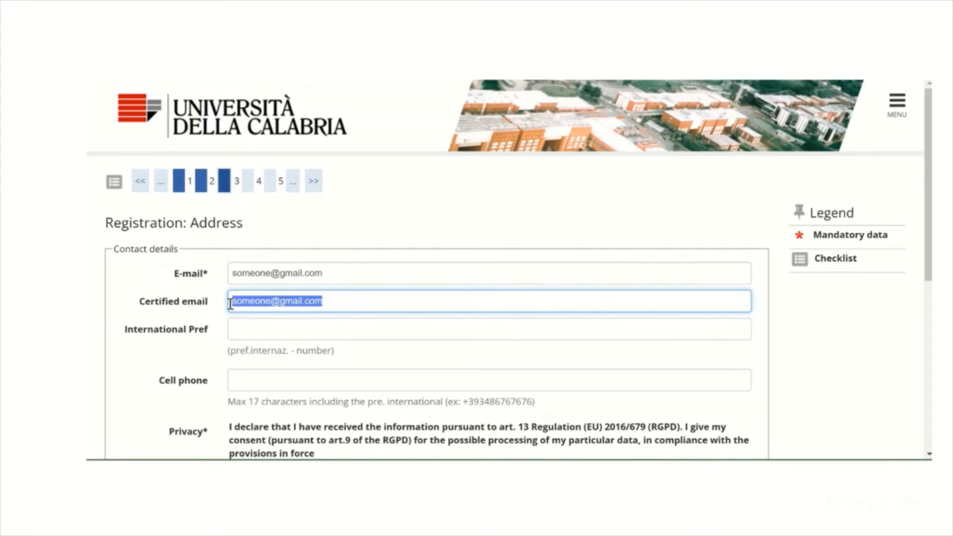
key(BackSpace)
Set the international prefix to +92, enter the applicant's cell phone number and submit the contact details
click(252, 336)
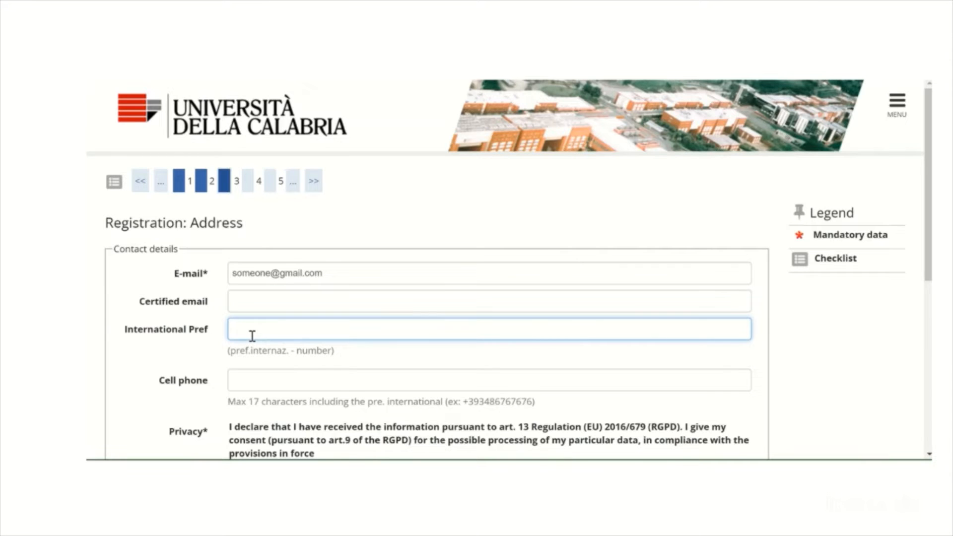
key(Tab)
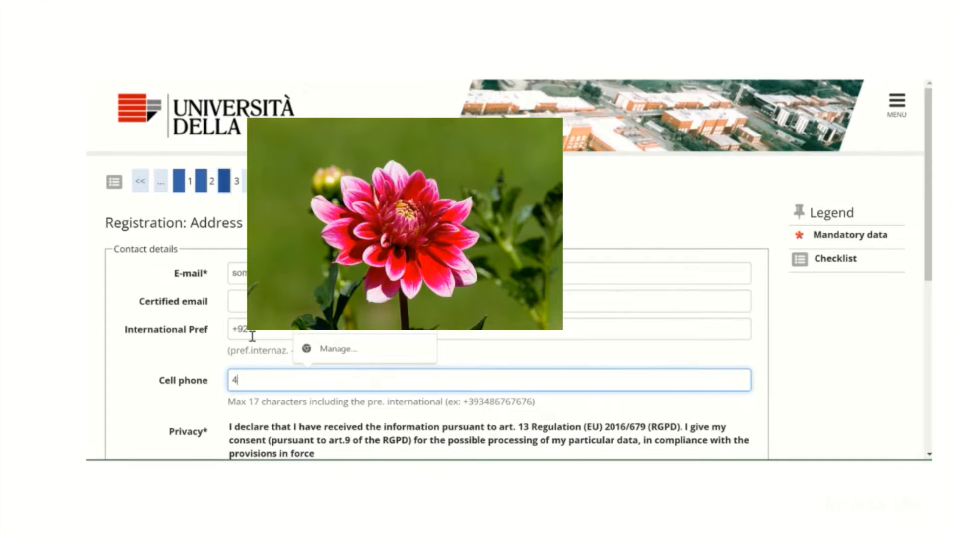
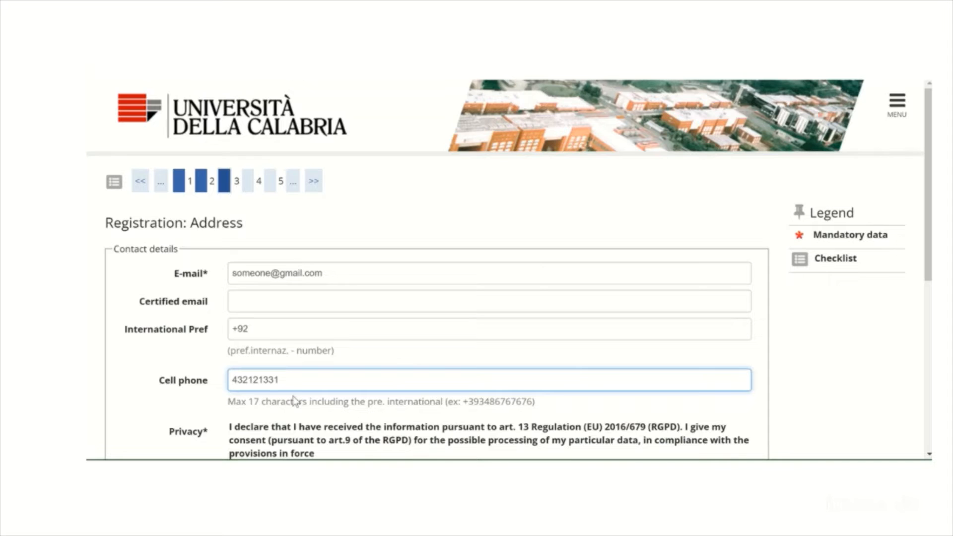
scroll(395, 310, down, 5)
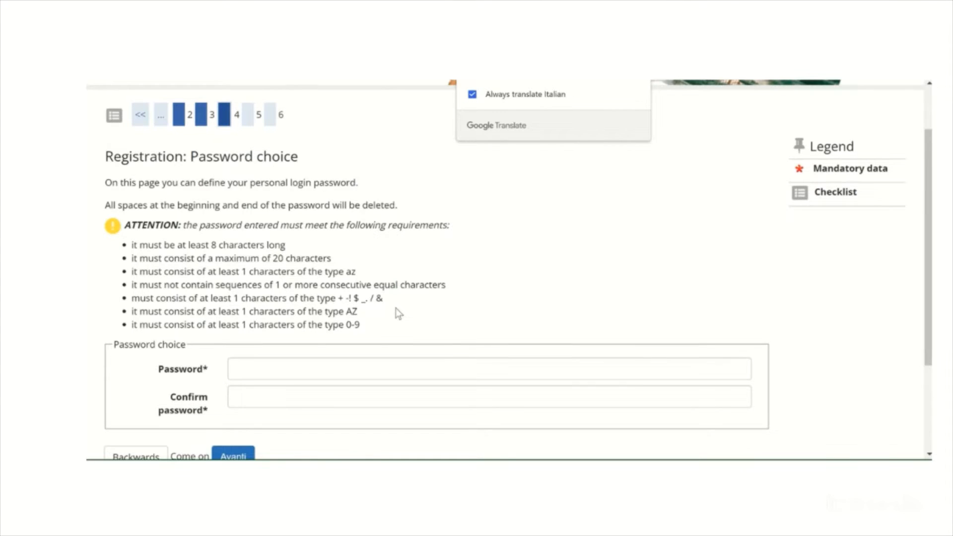
Begin defining the login password in the Password field of the password choice form
scroll(395, 309, down, 1)
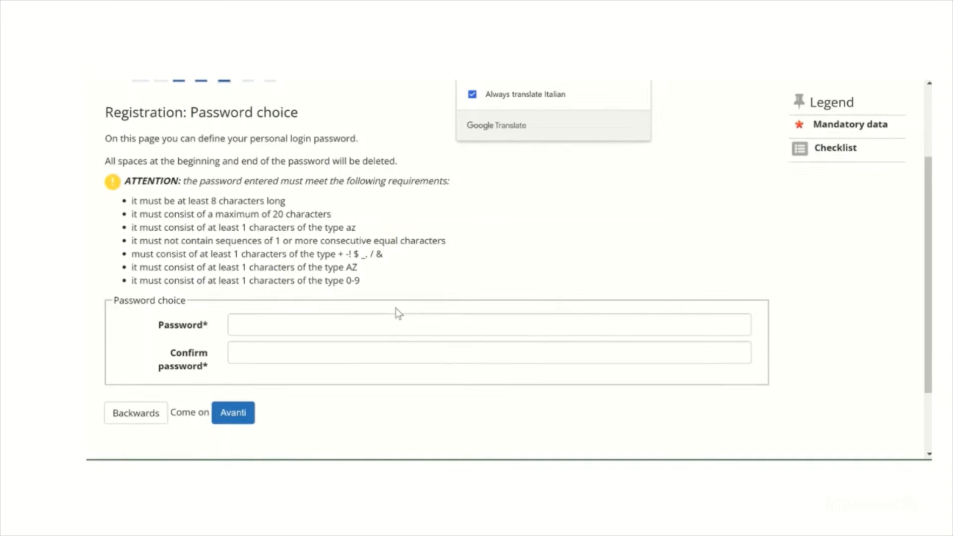
click(312, 327)
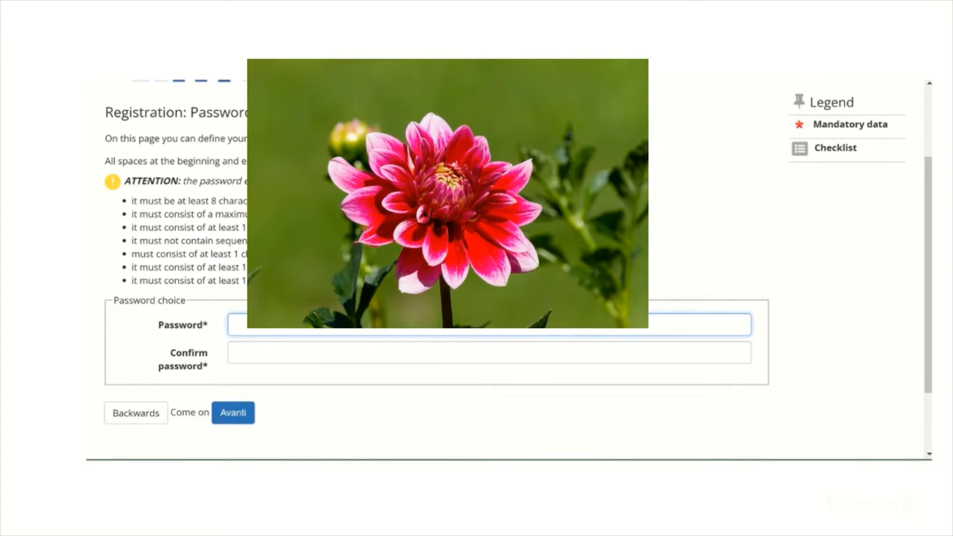
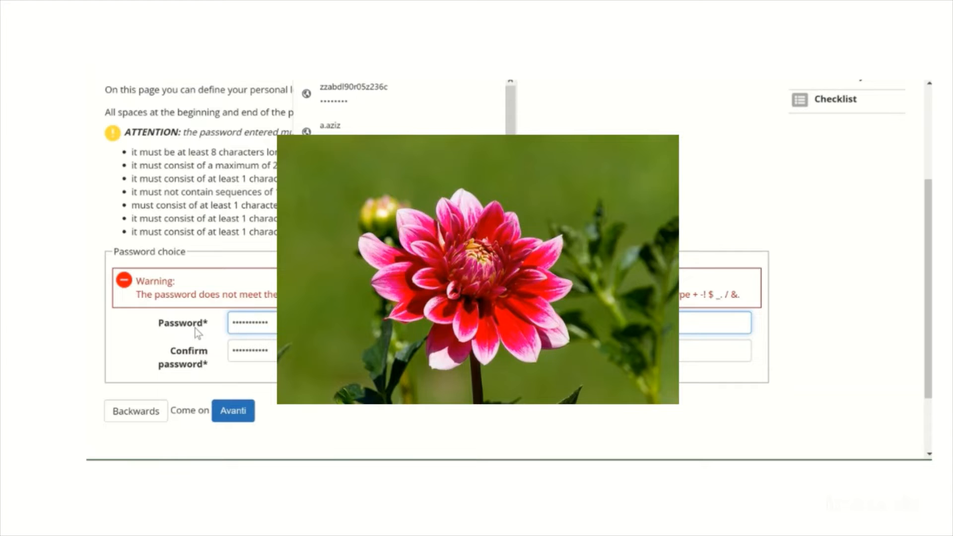
Try to set the login password by completing the Password and Confirm password fields and submitting the form
text(•)
key(Tab)
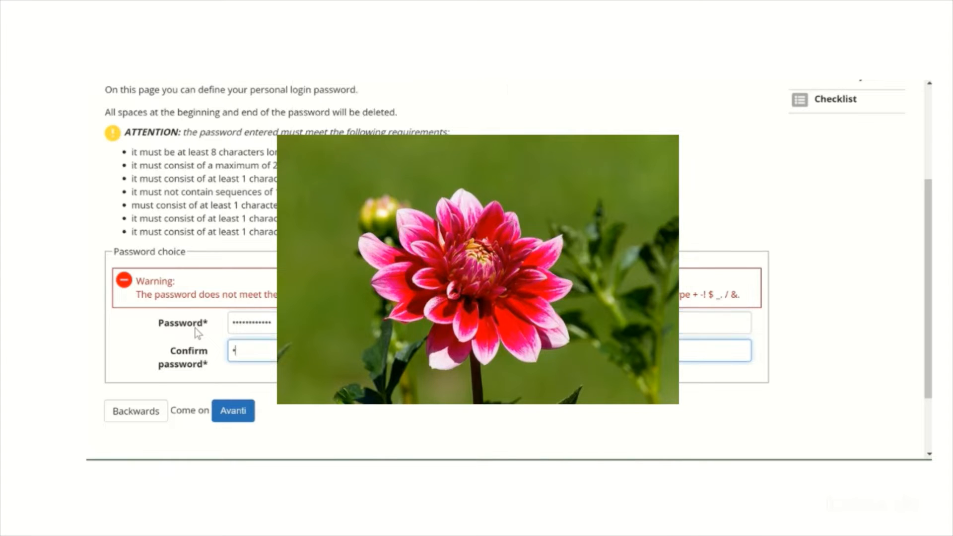
text(••••••••••)
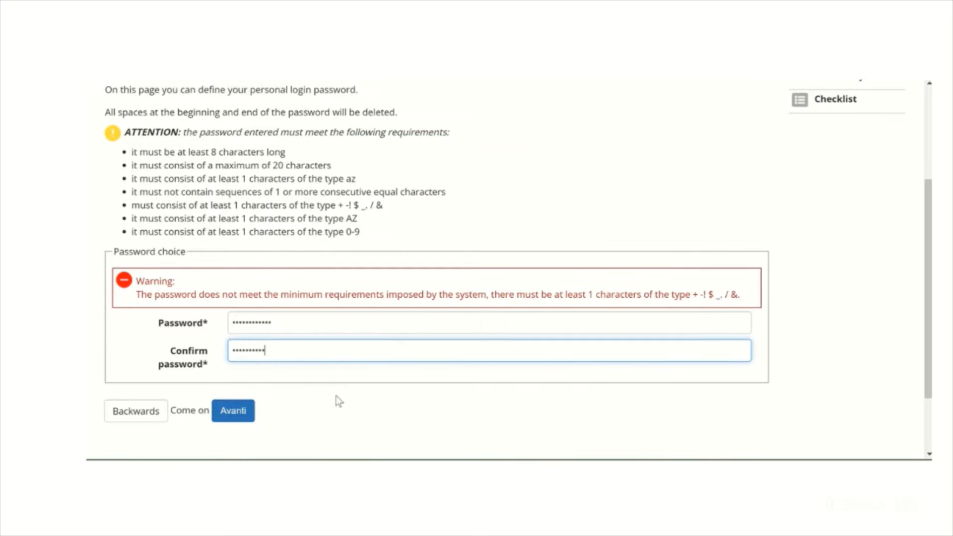
text(•)
key(Return)
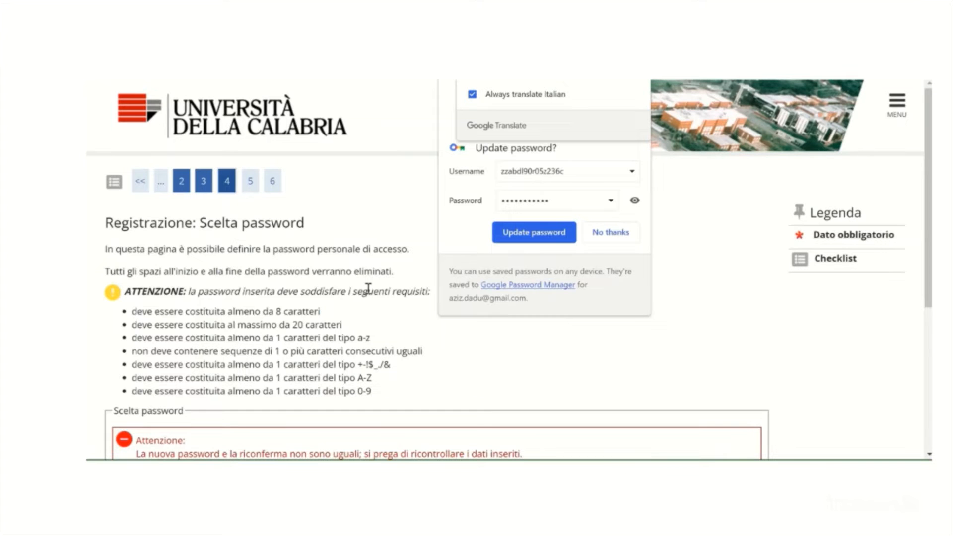
Check the listed password requirements, then enter a compliant login password in the Password and Confirm password fields
scroll(368, 292, down, 3)
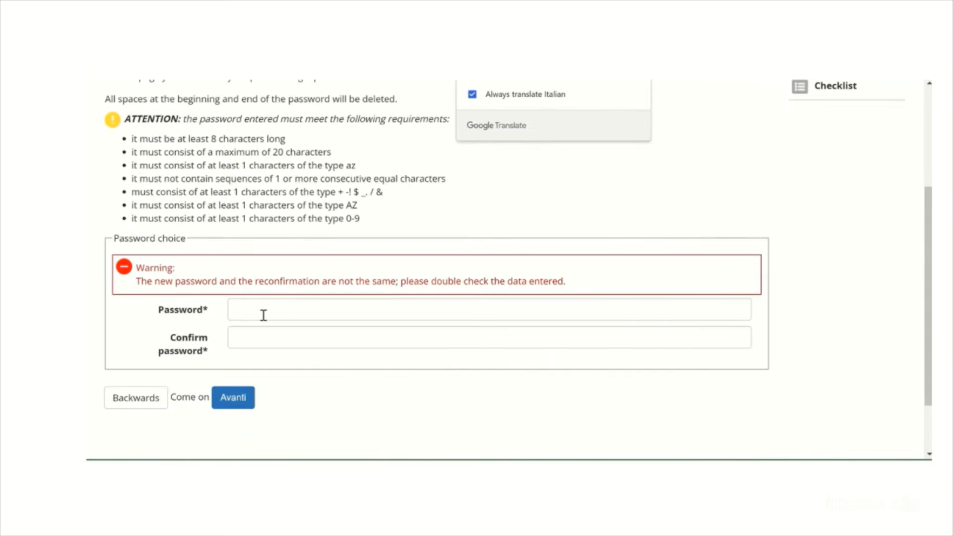
click(265, 316)
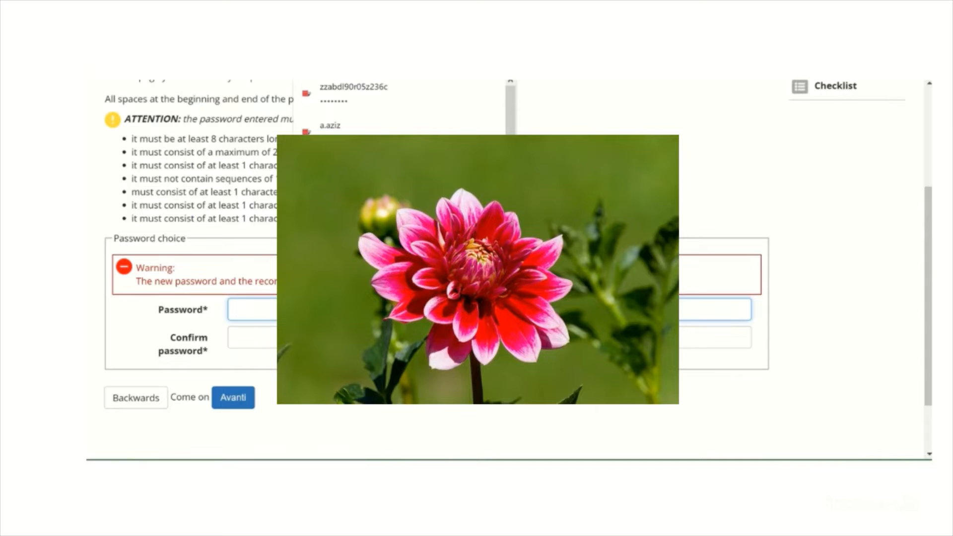
text(*)
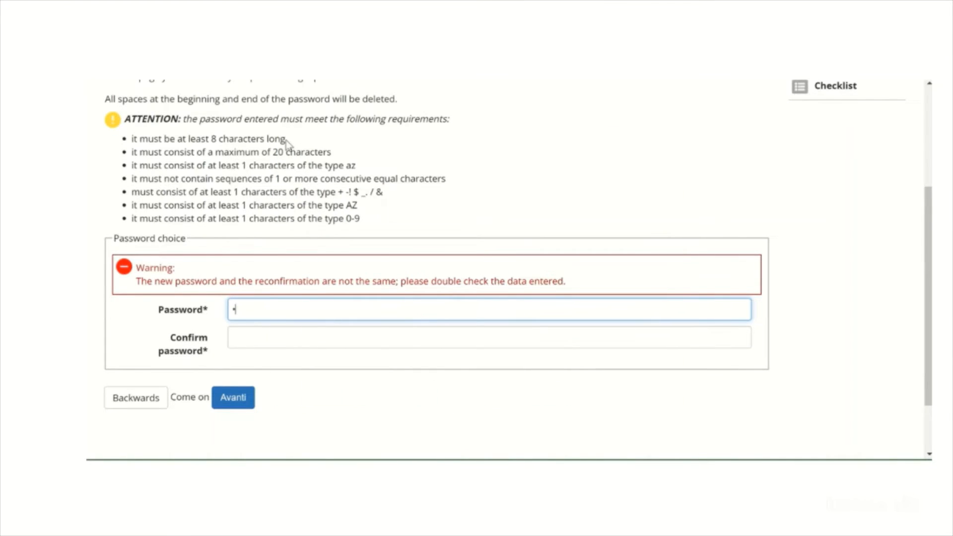
drag(285, 141, 211, 140)
drag(300, 152, 343, 165)
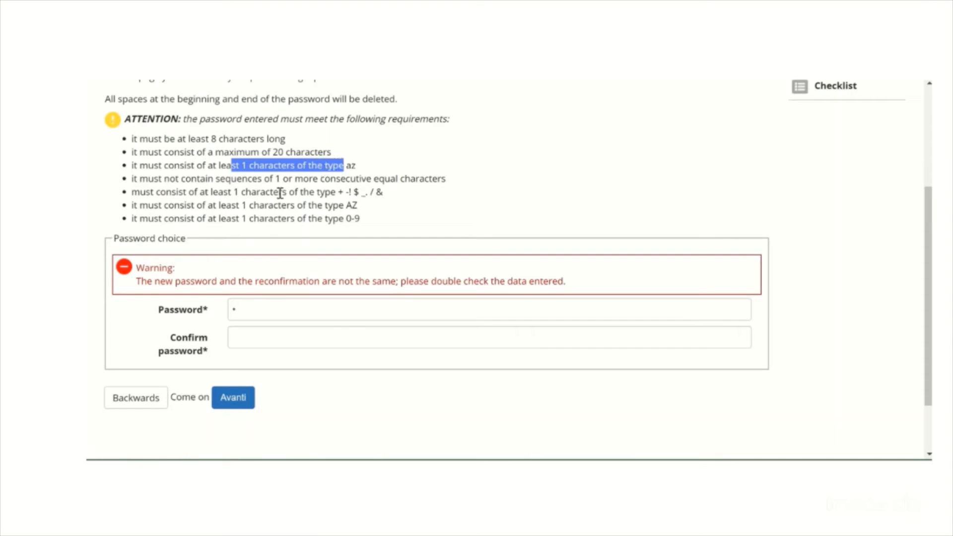
drag(219, 182, 379, 185)
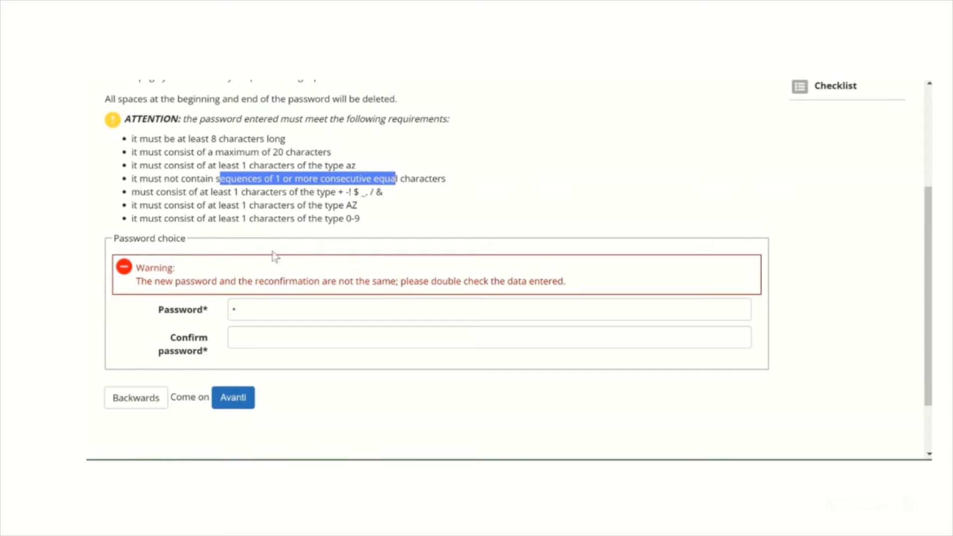
double_click(247, 311)
text(•••••)
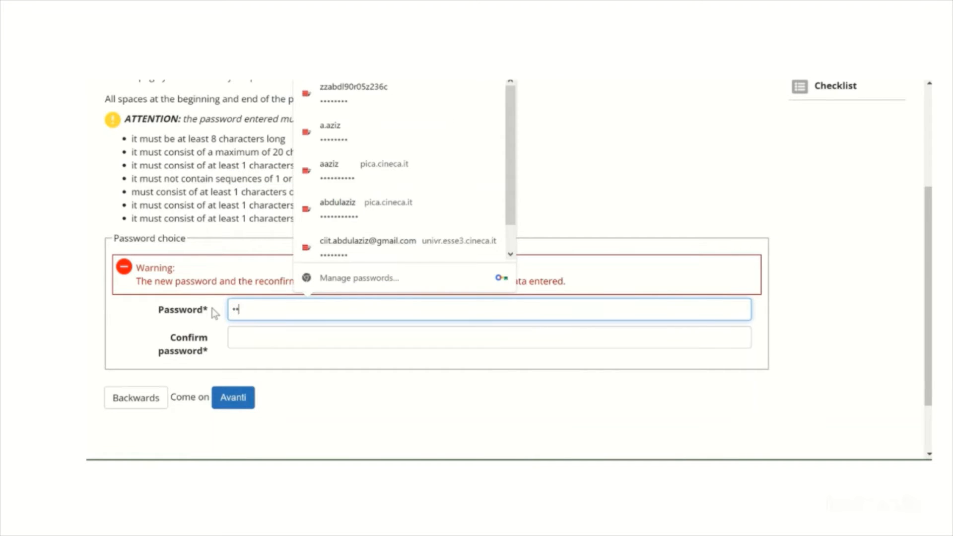
text(•••)
key(Tab)
text(••••)
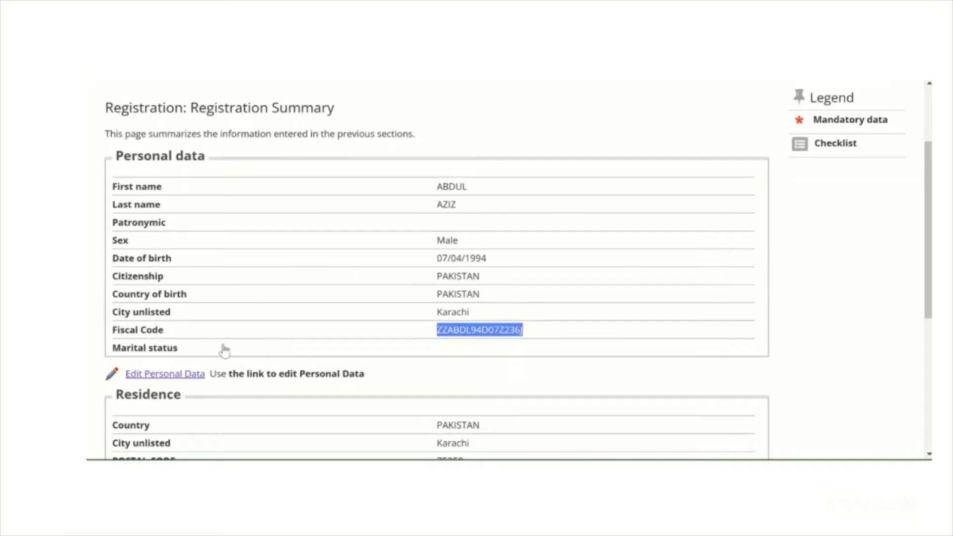
Proceed to authentication after the registration summary and log in to Esse3 with the new username and account password
scroll(367, 379, down, 5)
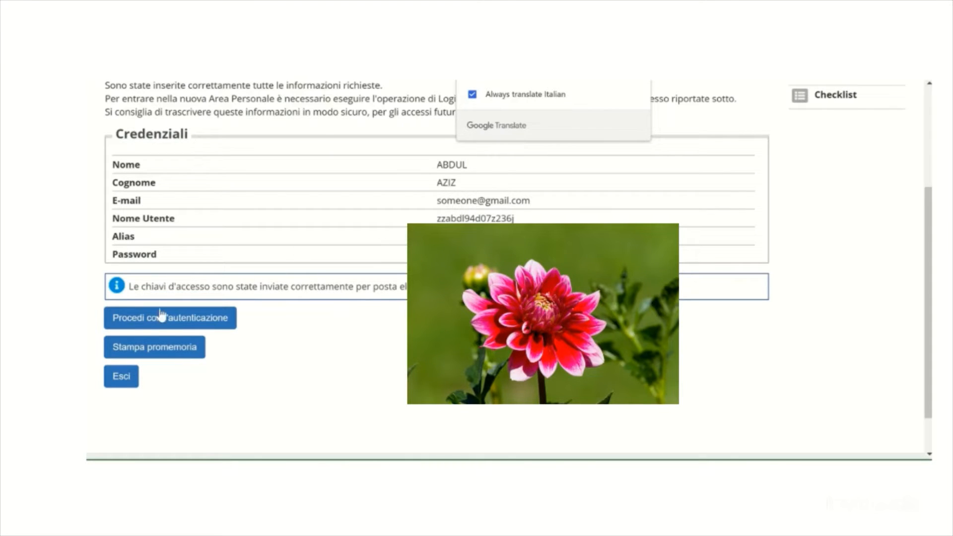
click(199, 323)
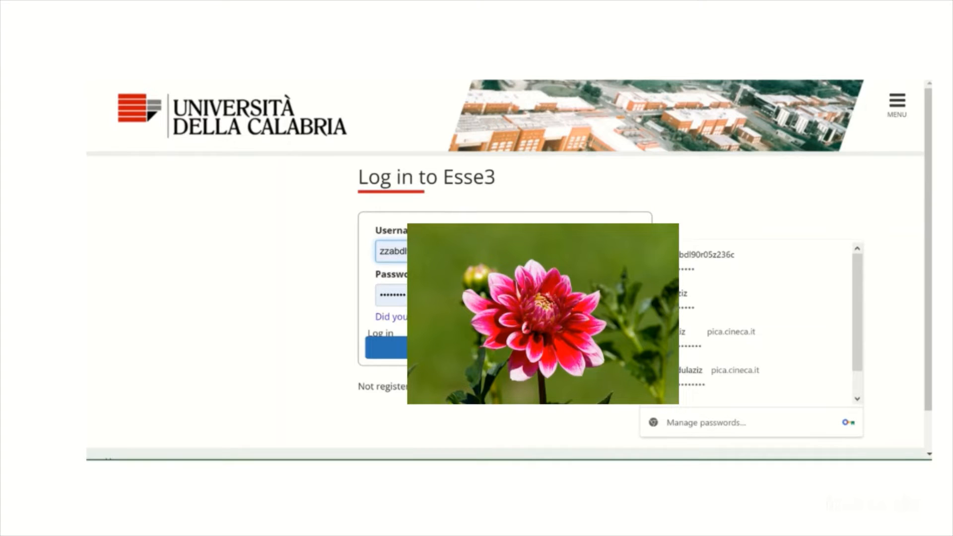
key(ctrl+a)
key(Tab)
text(*)
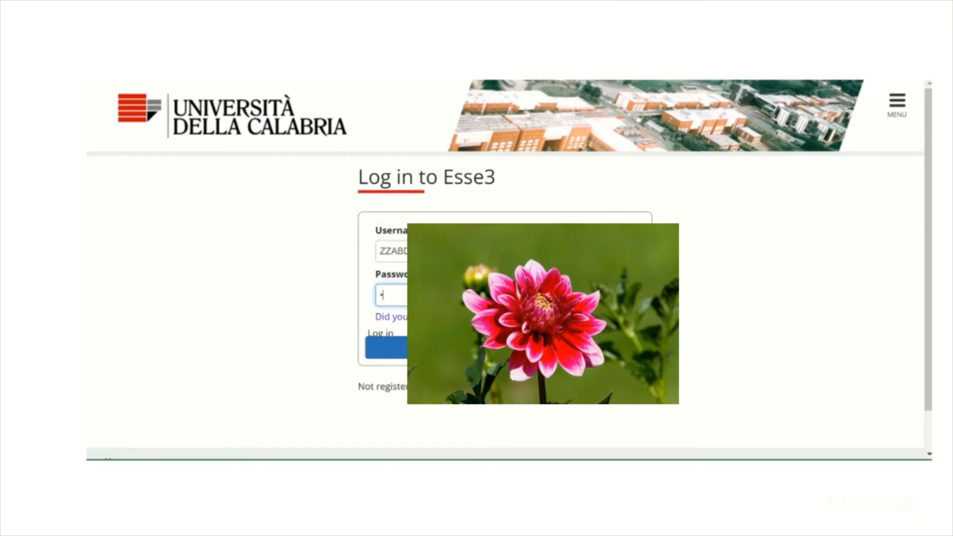
text(*******)
key(BackSpace)
key(BackSpace)
key(BackSpace)
key(BackSpace)
key(BackSpace)
key(BackSpace)
key(BackSpace)
key(BackSpace)
text(*)
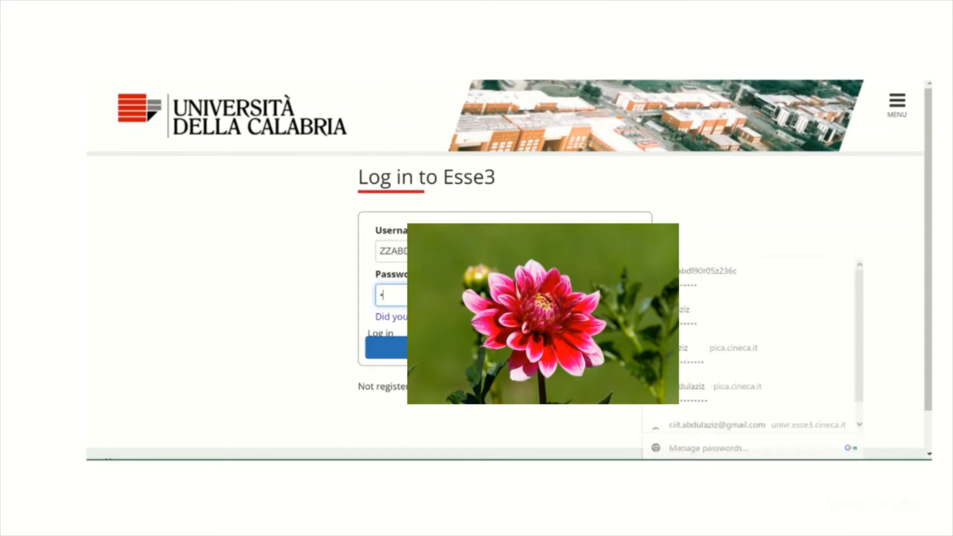
text(****)
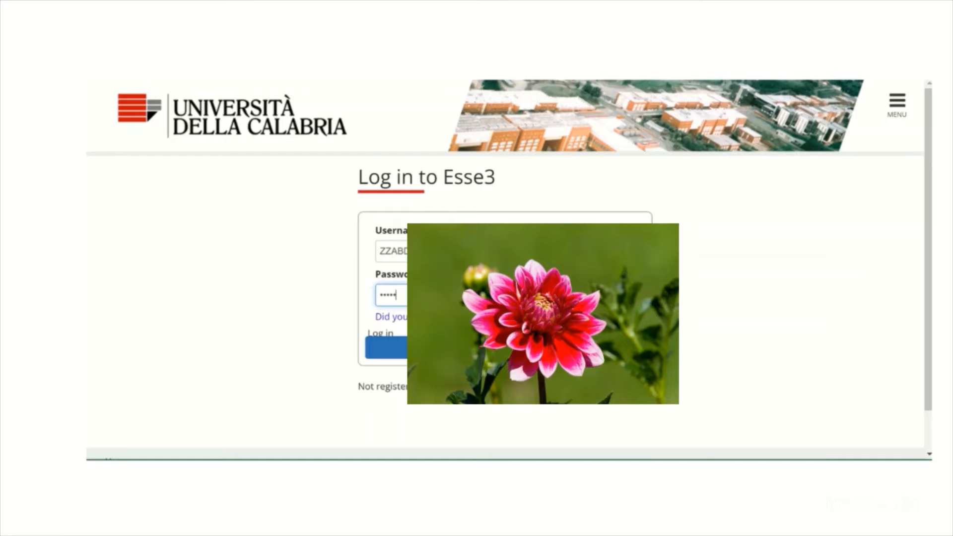
text(***)
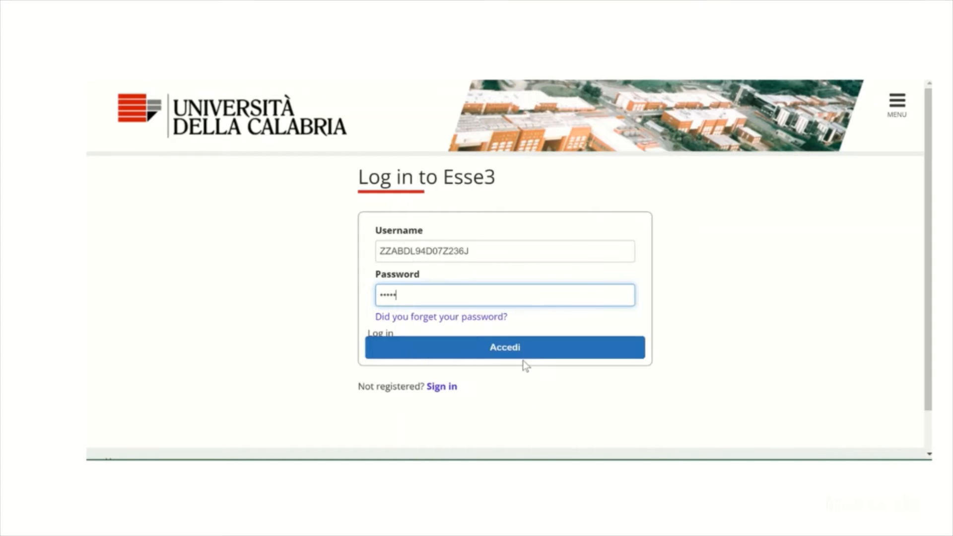
click(521, 355)
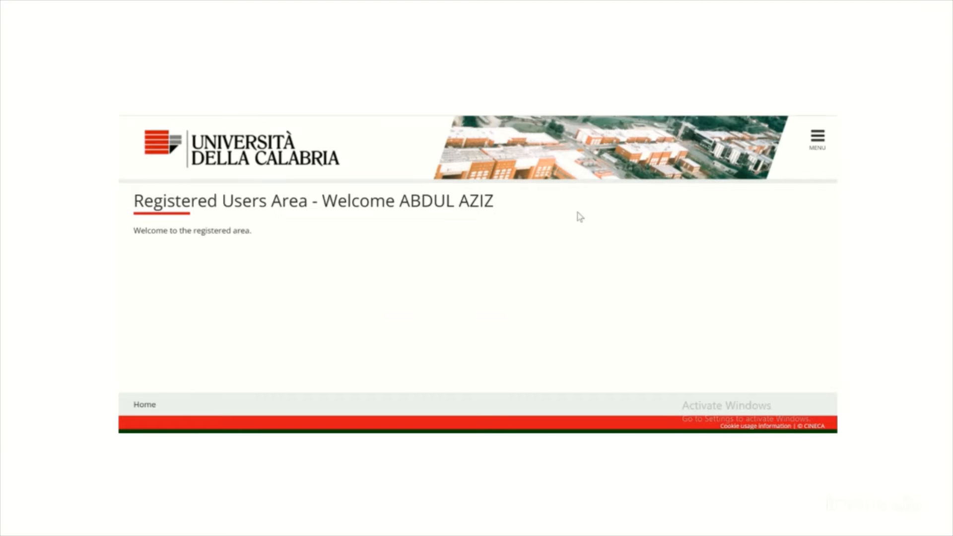
Open the Admission notices of the Secretariat area and continue the pending Competition registration process
click(818, 146)
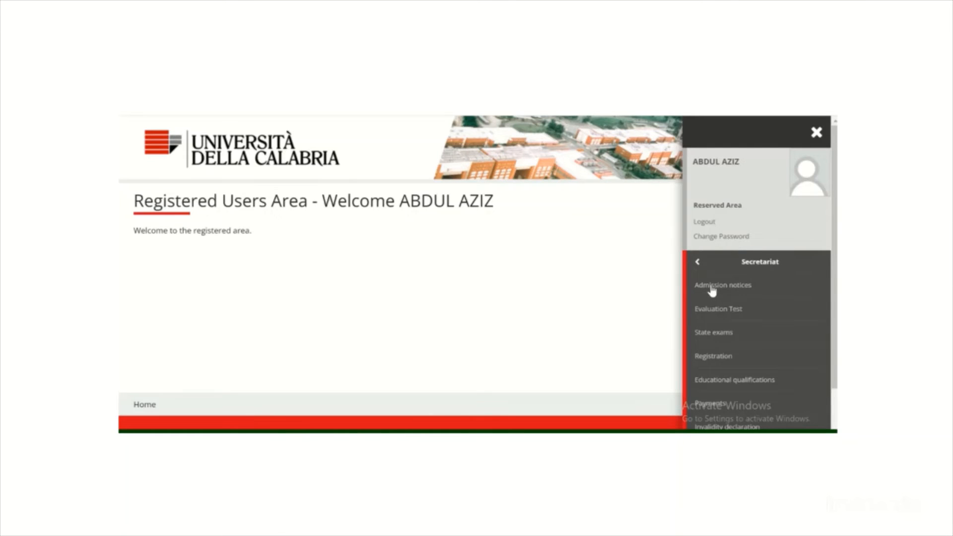
click(712, 291)
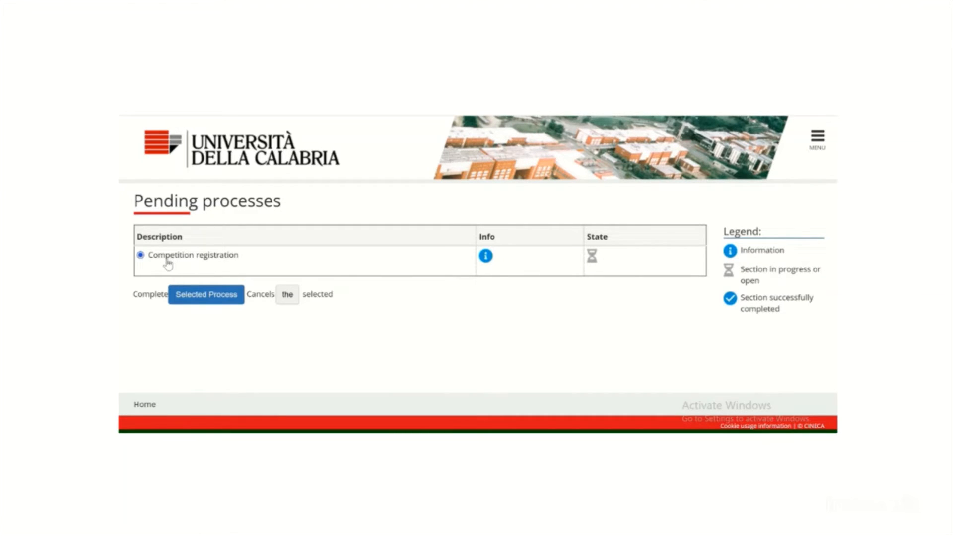
click(193, 301)
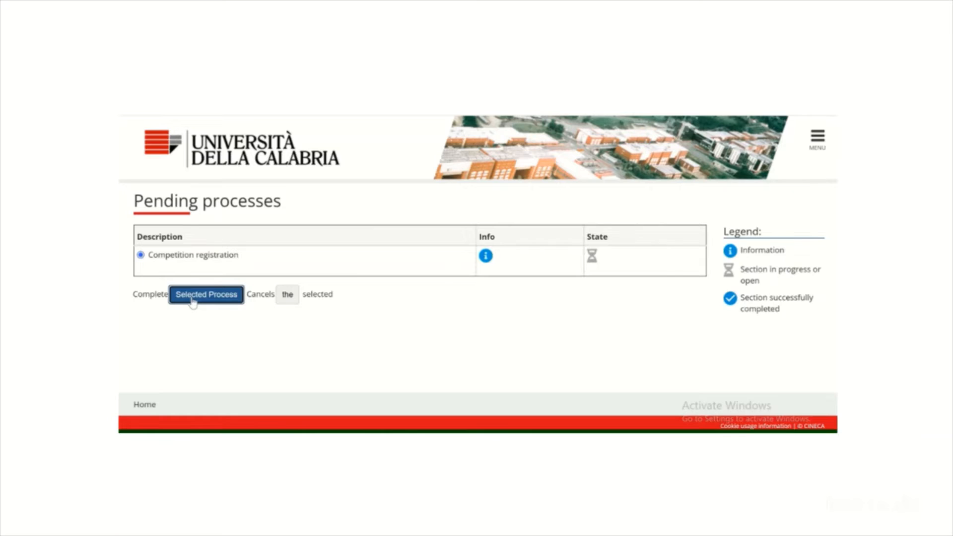
Go through the checklist of registration sections and start the competition registration
scroll(216, 284, down, 2)
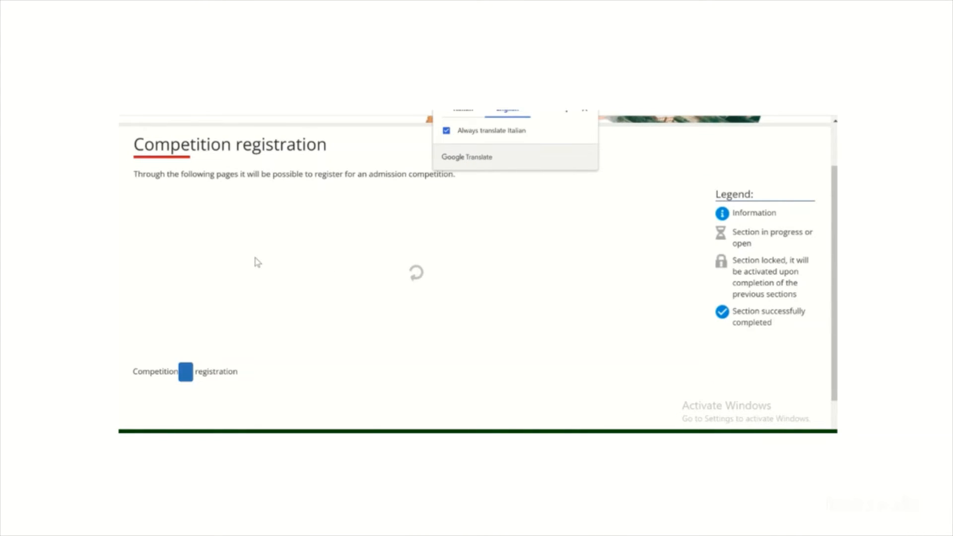
scroll(258, 262, down, 5)
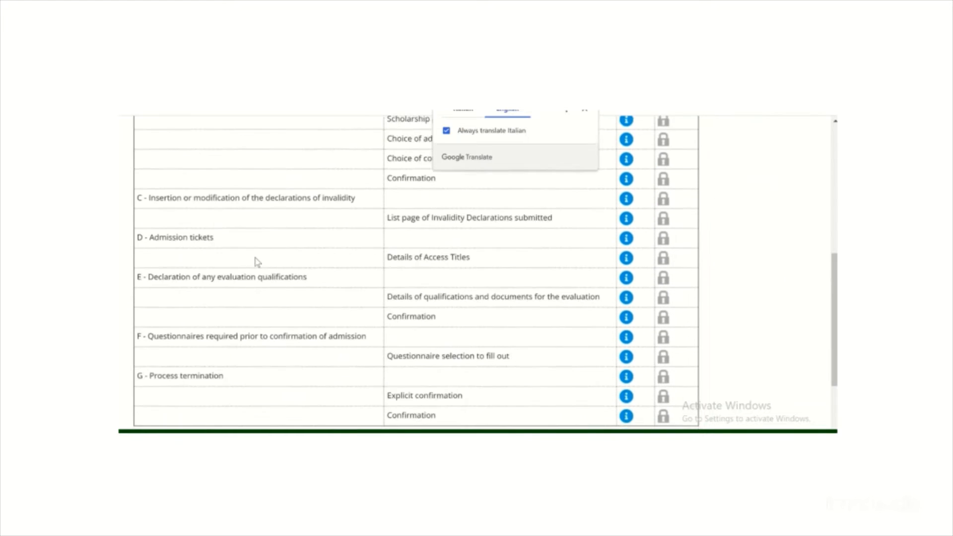
scroll(257, 262, down, 3)
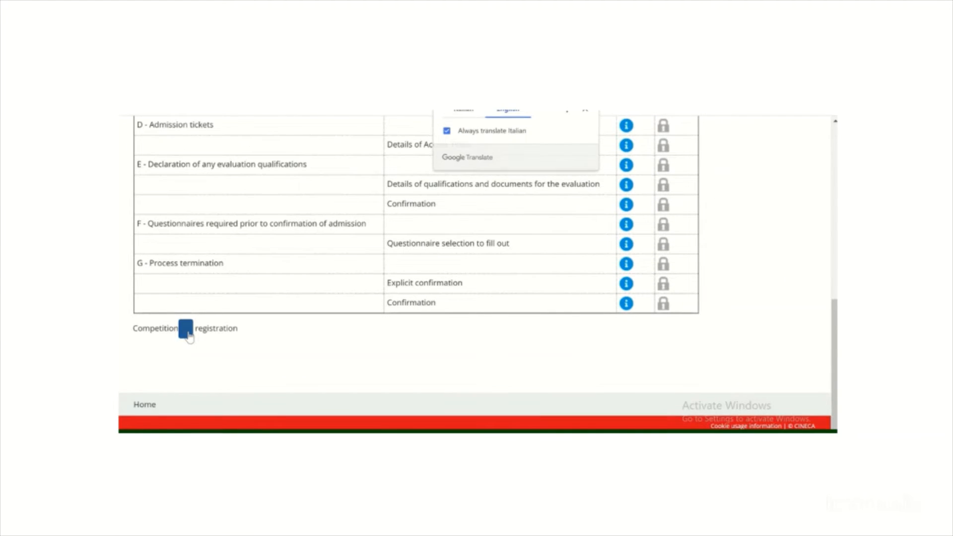
click(188, 334)
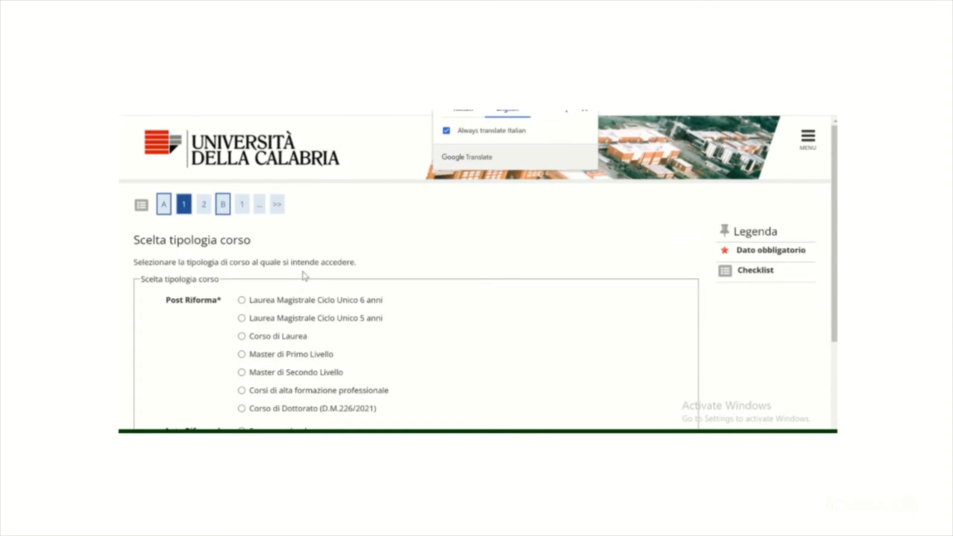
Choose Doctoral Program (DM226 / 2021) as the course type and continue
scroll(304, 283, down, 1)
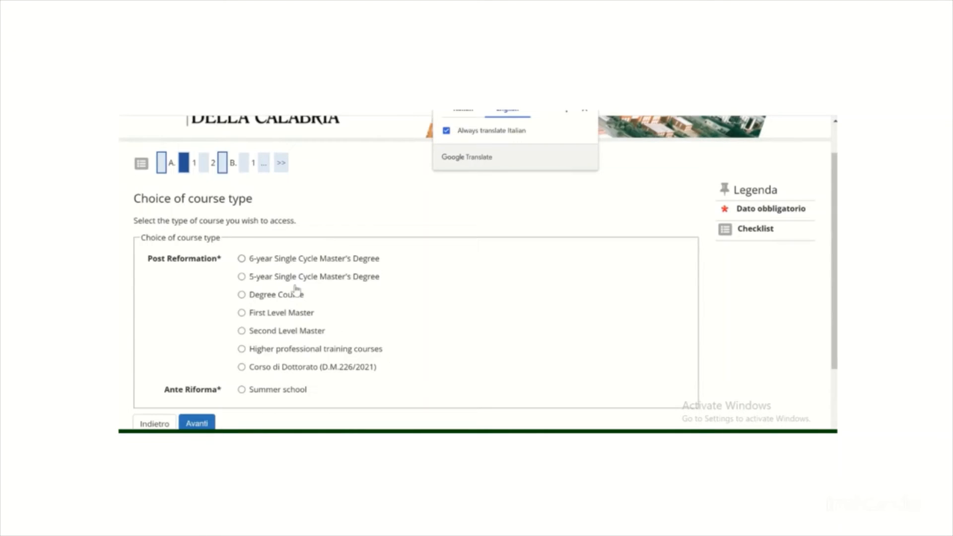
click(242, 368)
scroll(268, 369, down, 1)
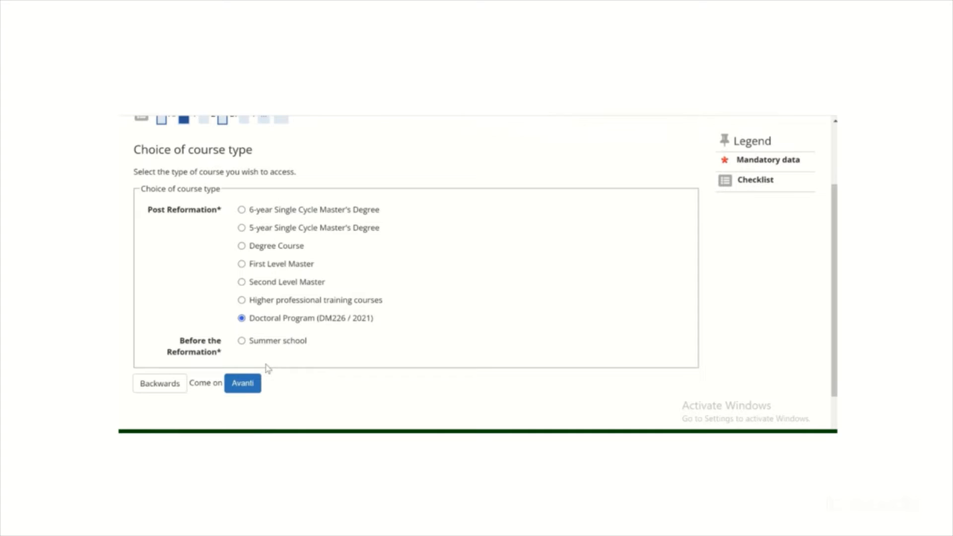
click(243, 383)
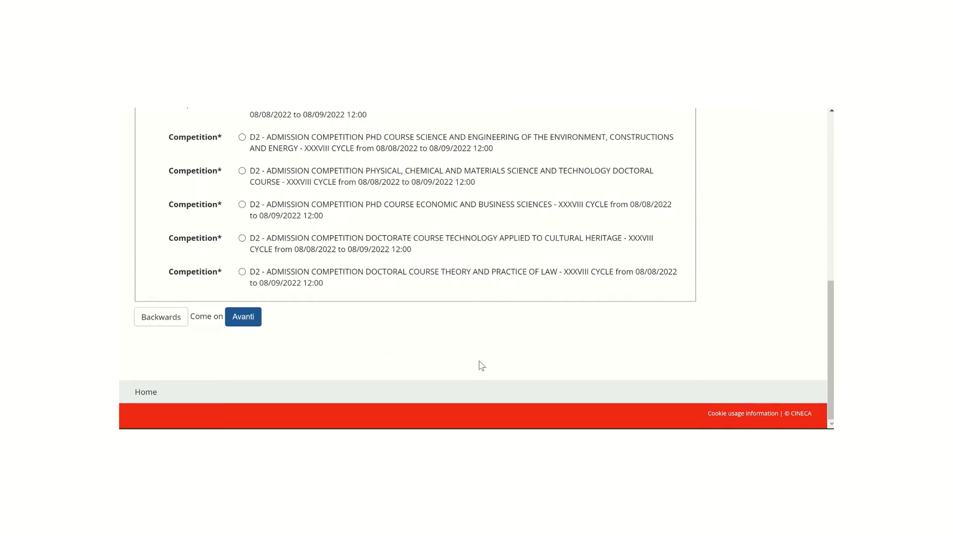
Choose the D2 admission competition for the Information and Communication Technologies doctorate, XXXVIII cycle, and proceed
scroll(430, 316, up, 1)
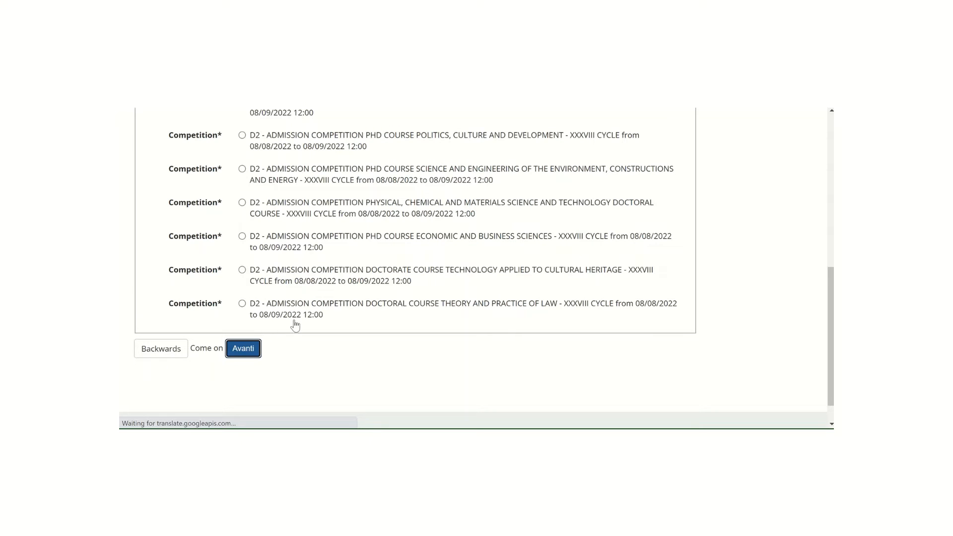
scroll(348, 298, up, 3)
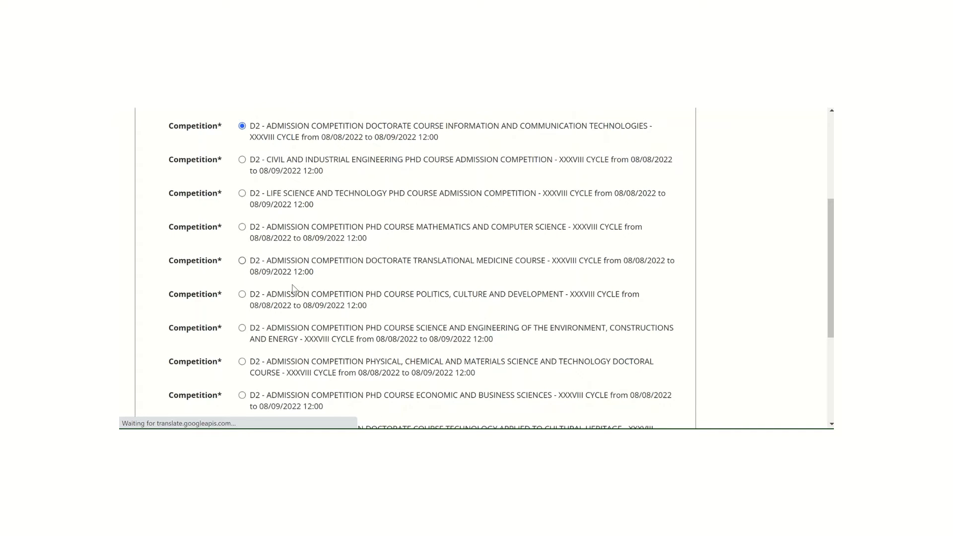
click(290, 300)
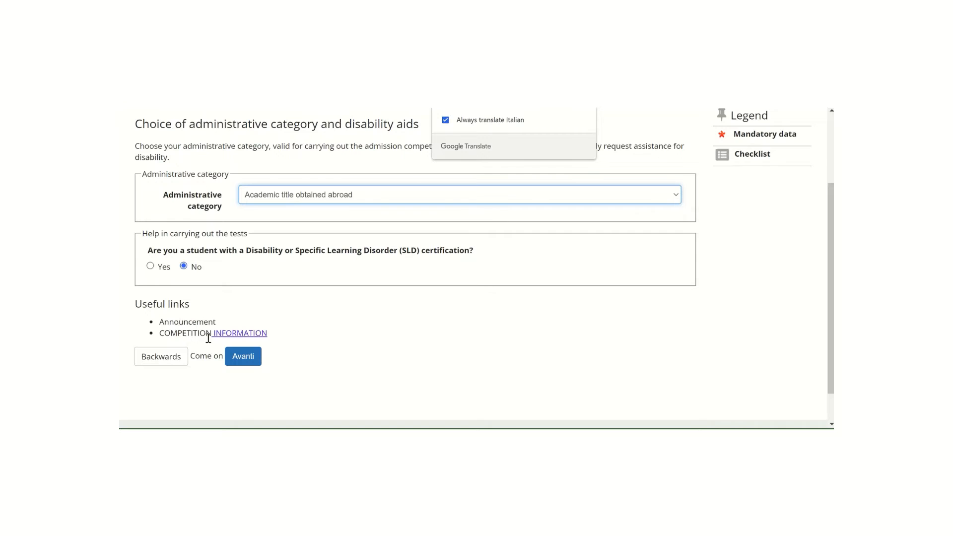
Submit the administrative category form with Academic title obtained abroad and No for disability certification, reloading the page if the connection drops
click(244, 356)
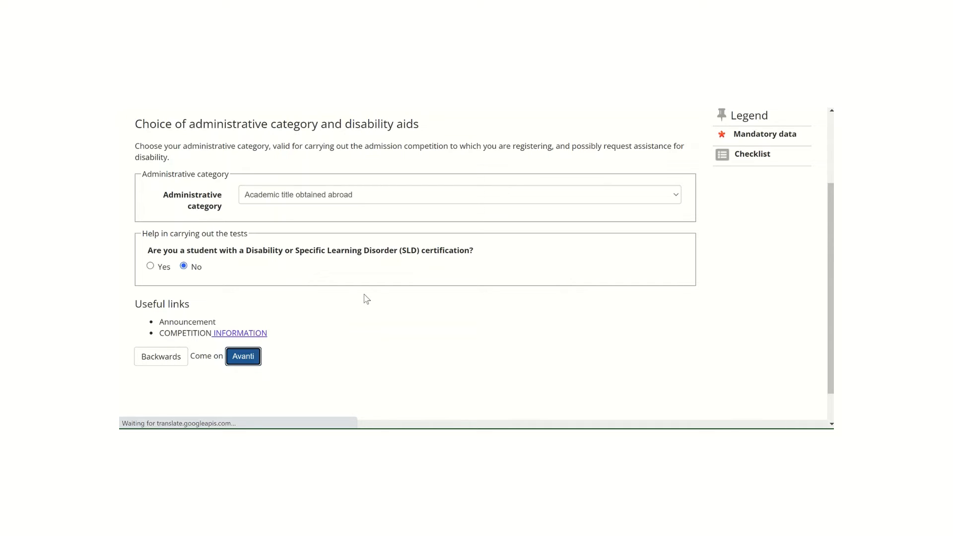
scroll(366, 299, up, 1)
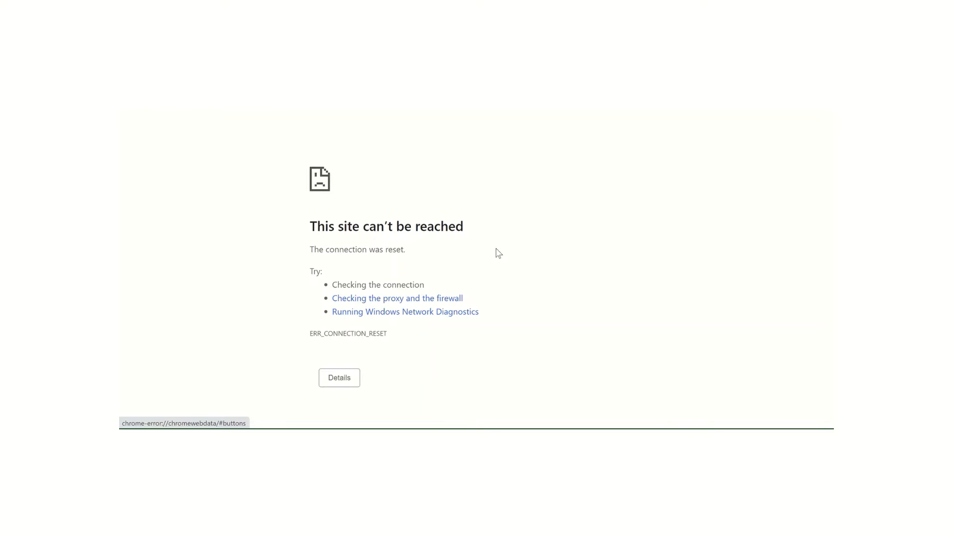
key(F5)
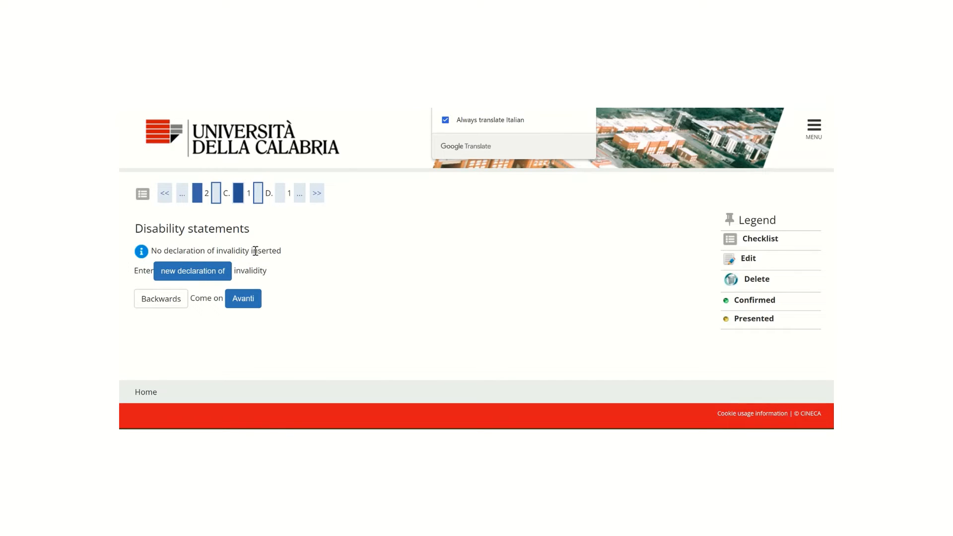
Open a new declaration of invalidity and look through its disability types and detail fields
drag(257, 251, 196, 280)
click(195, 282)
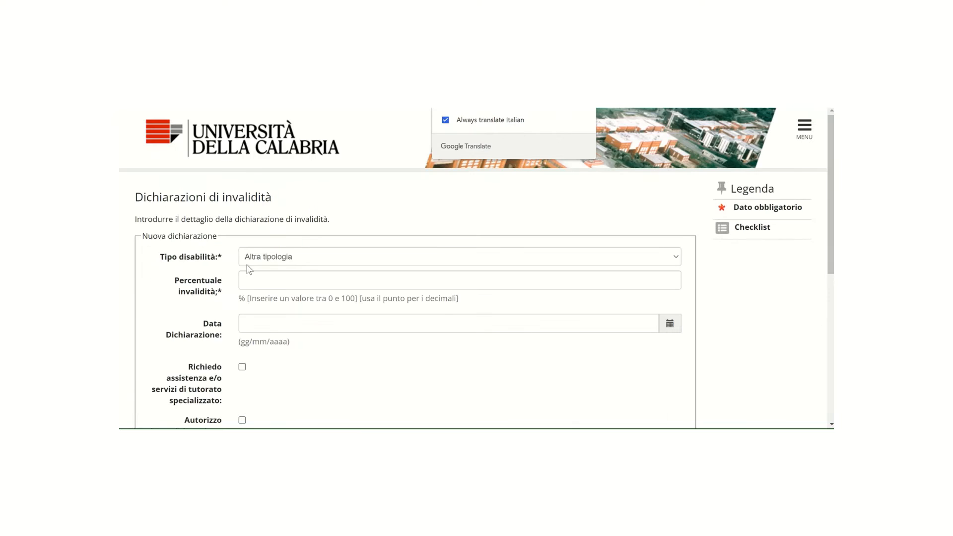
click(325, 257)
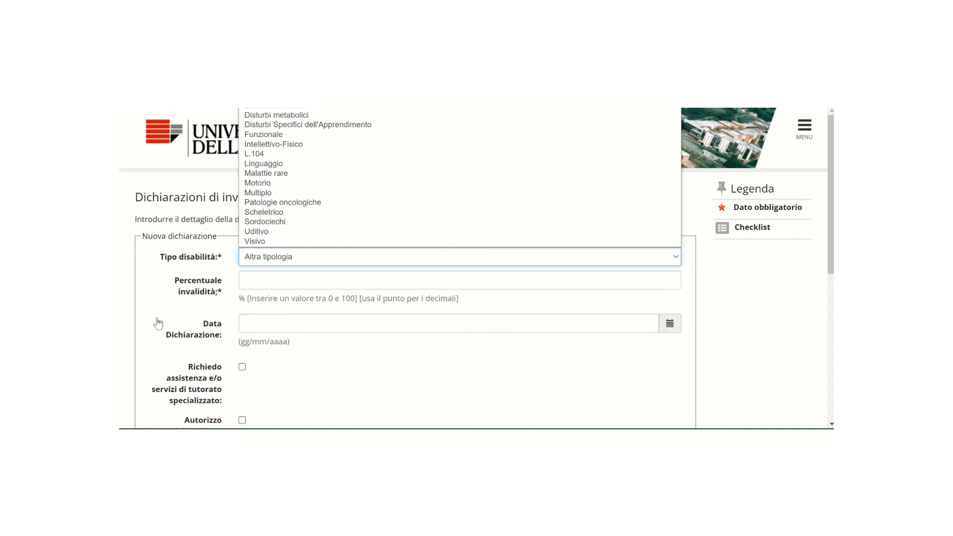
scroll(416, 265, down, 5)
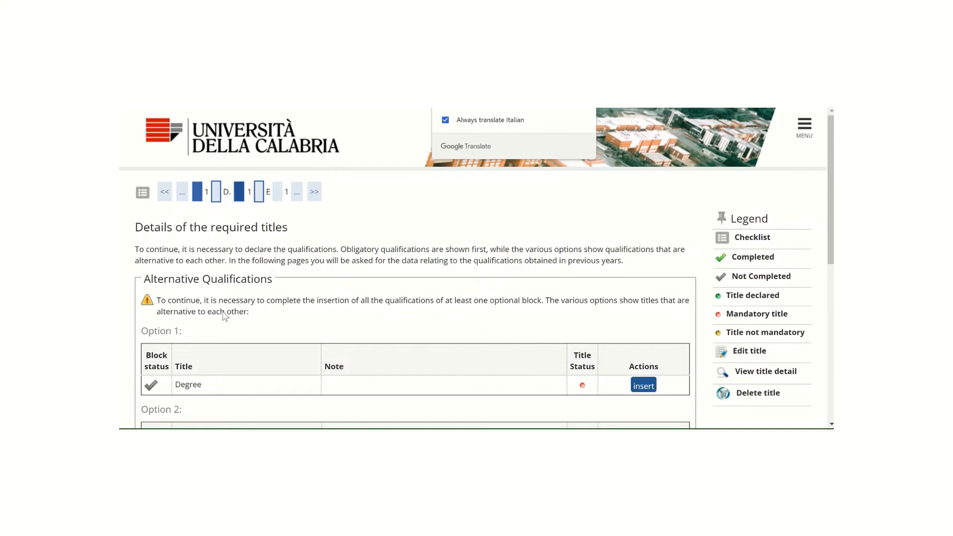
Start inserting the foreign title under Option 4, marked as achieved with Pakistan as the country
drag(218, 311, 177, 311)
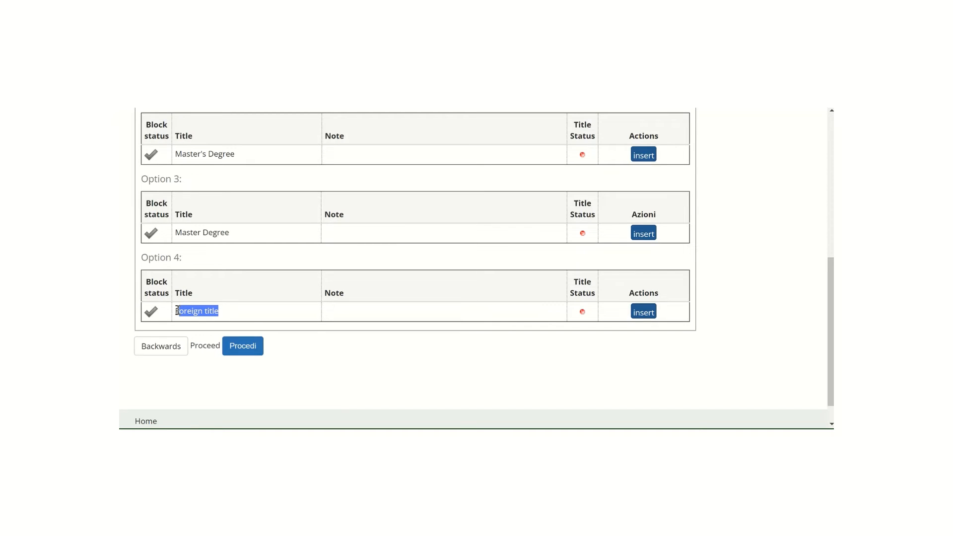
click(644, 312)
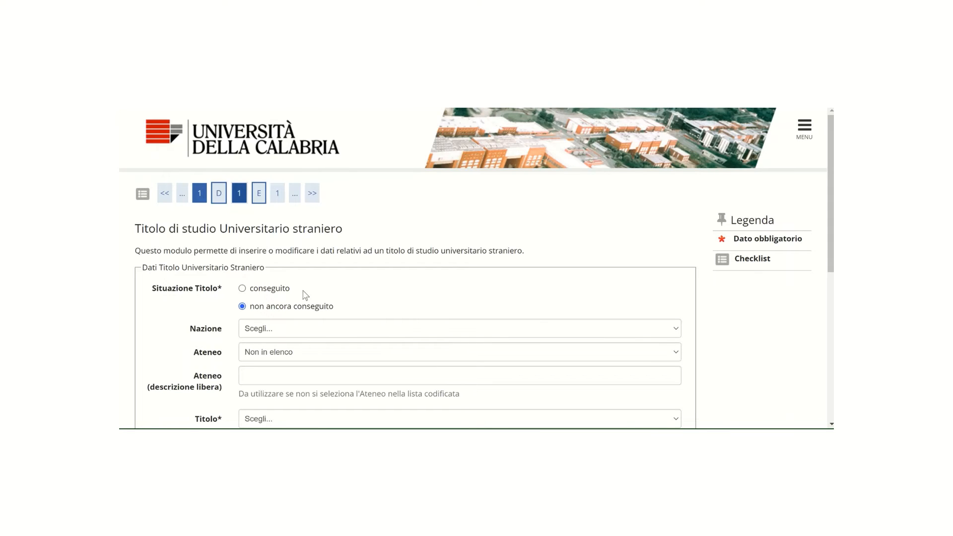
scroll(342, 293, down, 1)
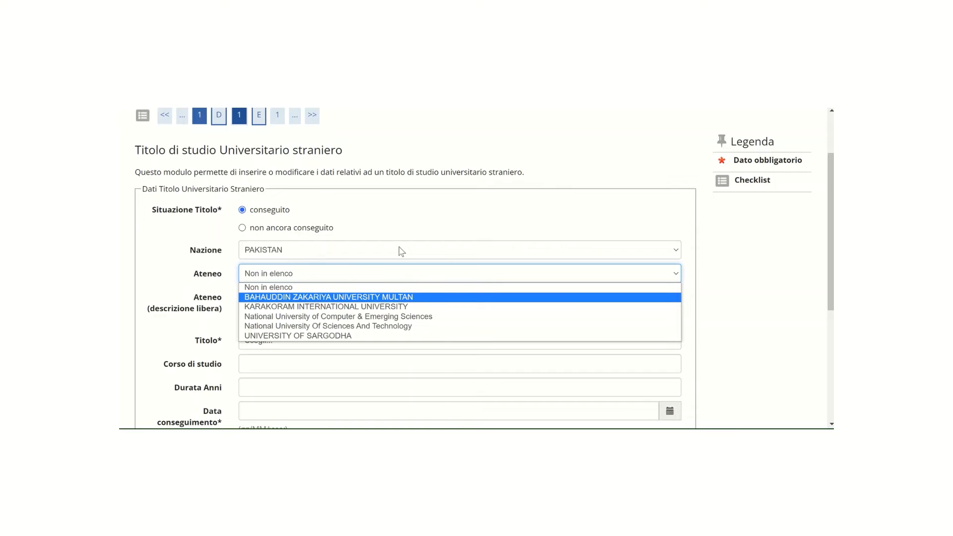
click(546, 80)
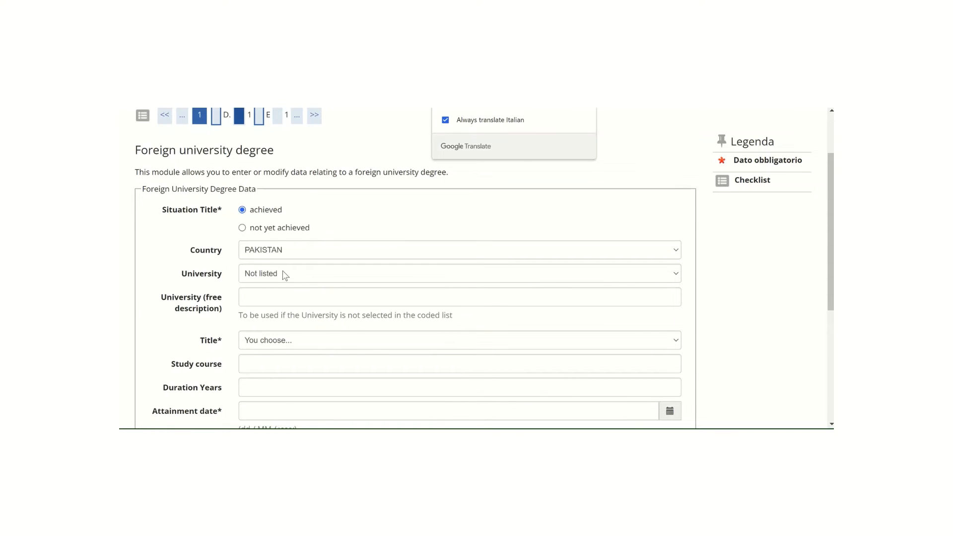
click(278, 297)
text(Com)
key(BackSpace)
key(BackSpace)
text(OM)
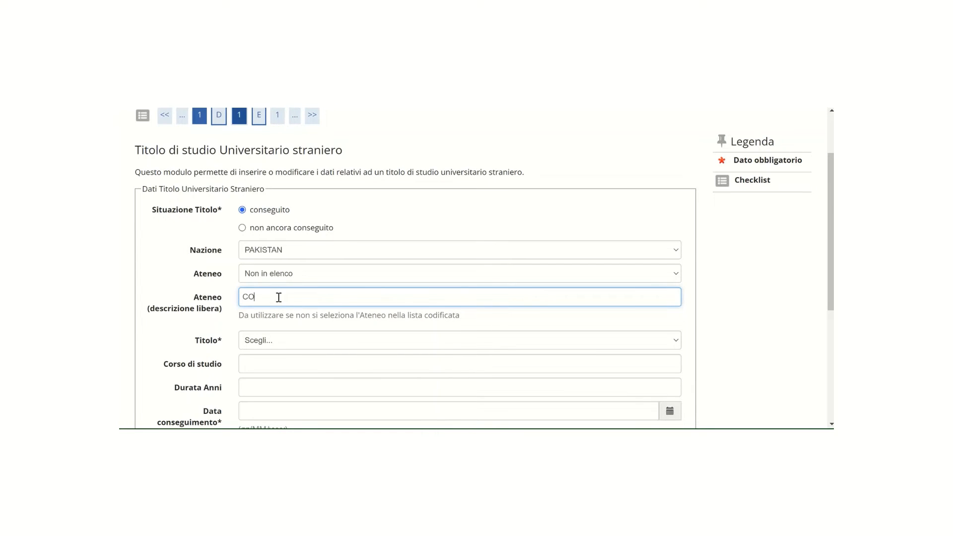
key(BackSpace)
key(BackSpace)
key(BackSpace)
click(342, 275)
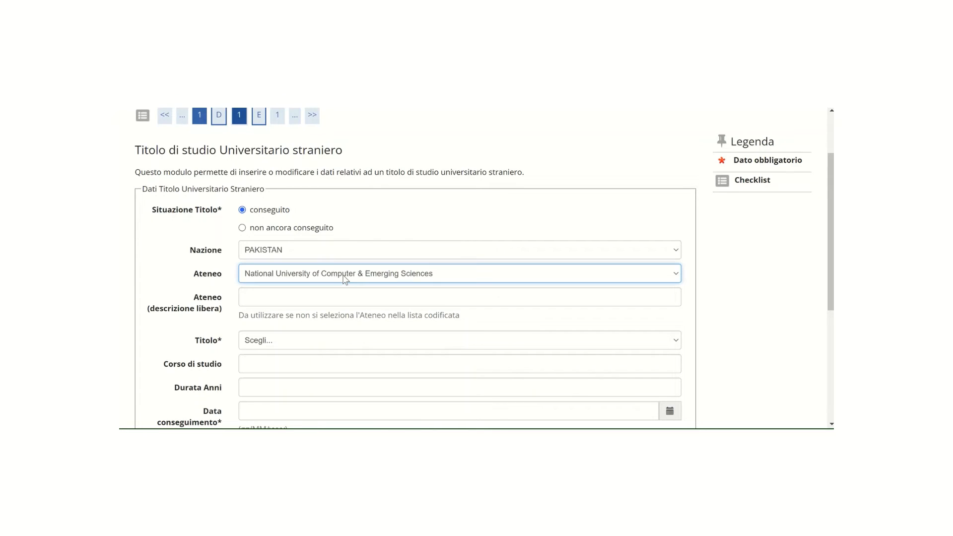
Set the university to Not listed and enter COMSATS Islamabad as its free description
click(341, 288)
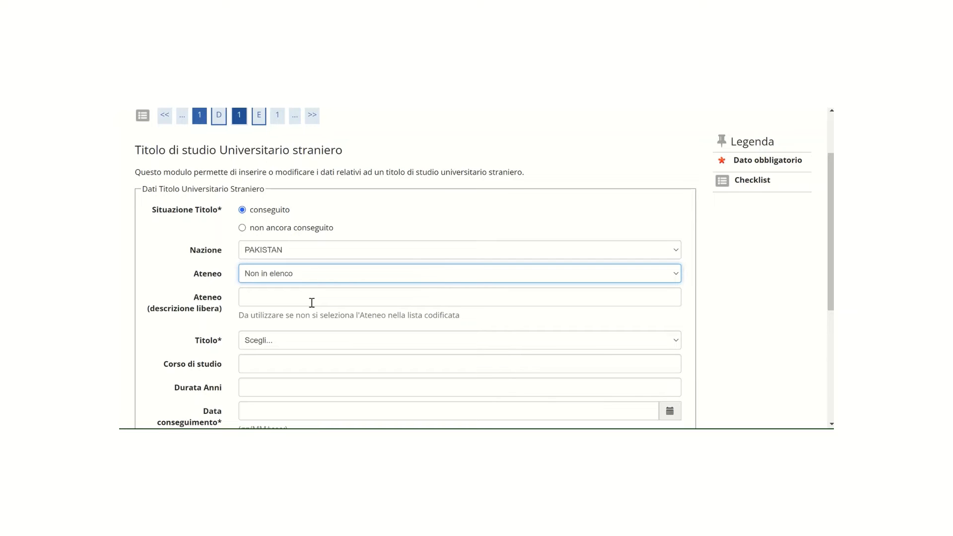
click(312, 302)
text(COMSATS Islamabad)
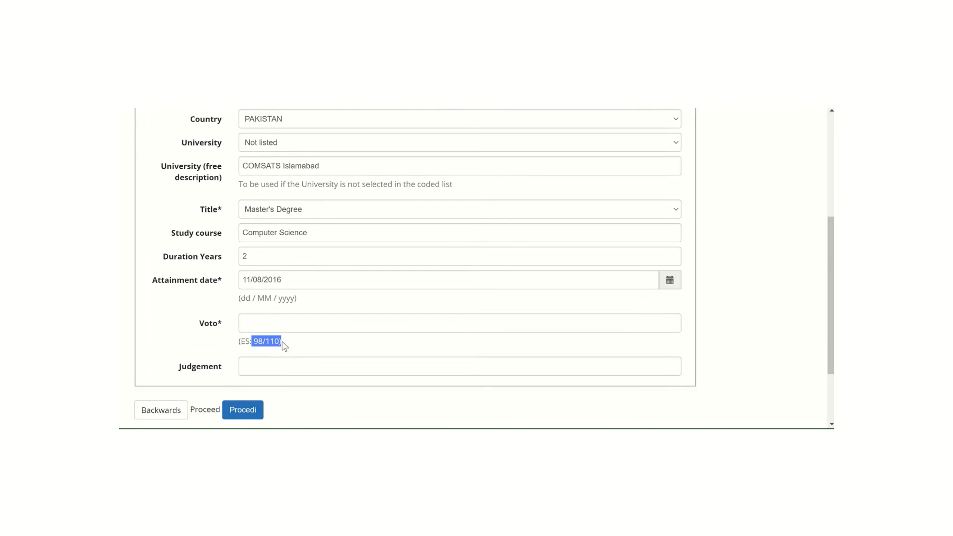
Enter 82/100 as the grade and Good as the judgement for the foreign degree
click(251, 325)
text(8)
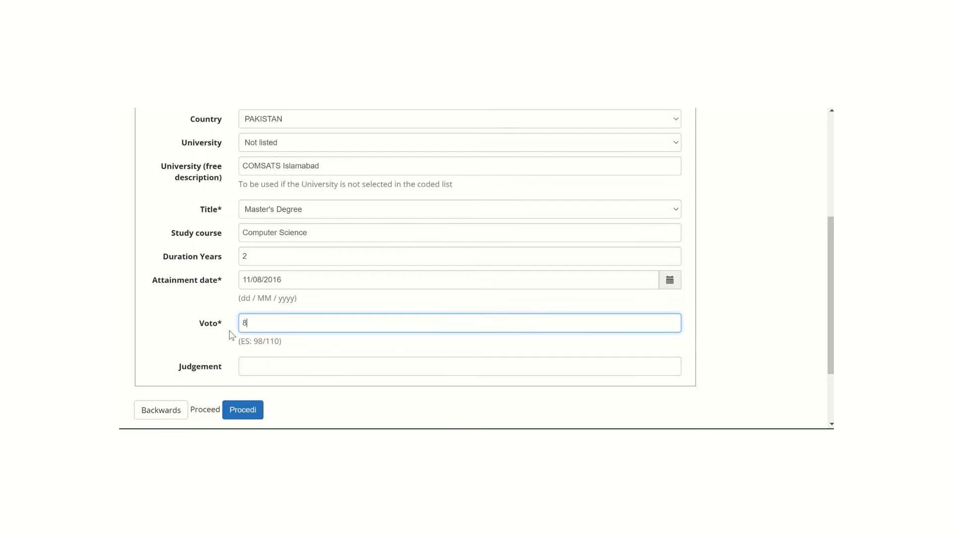
text(2/100)
click(257, 363)
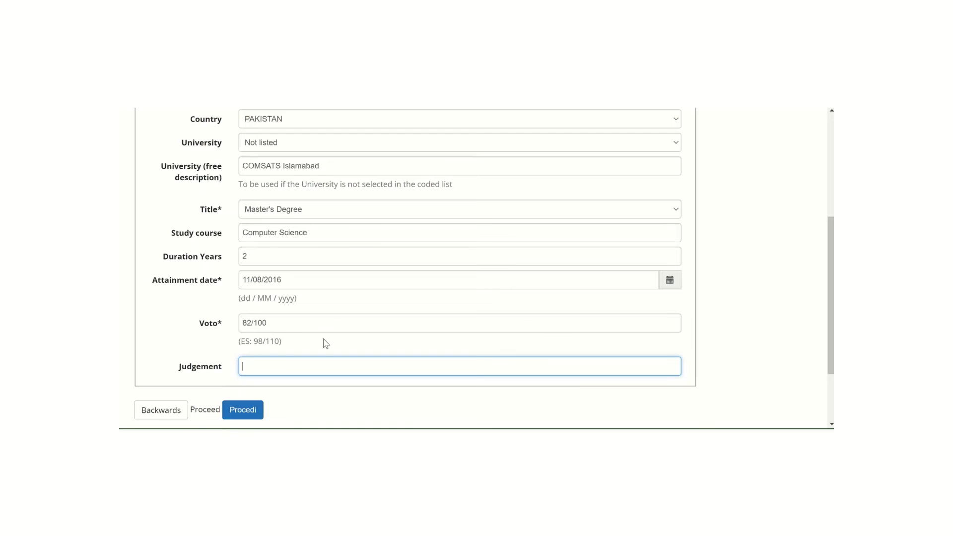
text(Good)
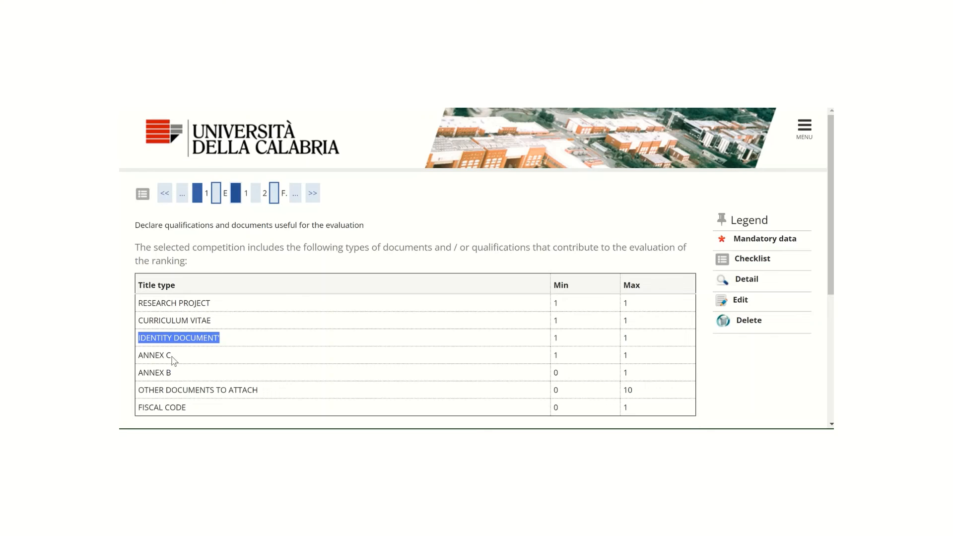
Go over the Annex C and Other documents to attach entries and open the typology choices of a new assessment title declaration
drag(139, 355, 171, 356)
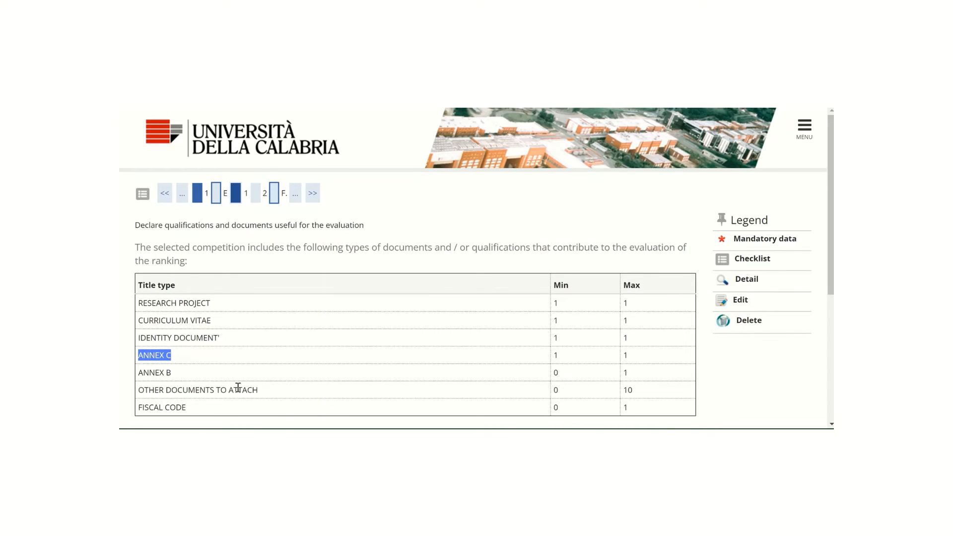
click(139, 392)
shift+click(263, 395)
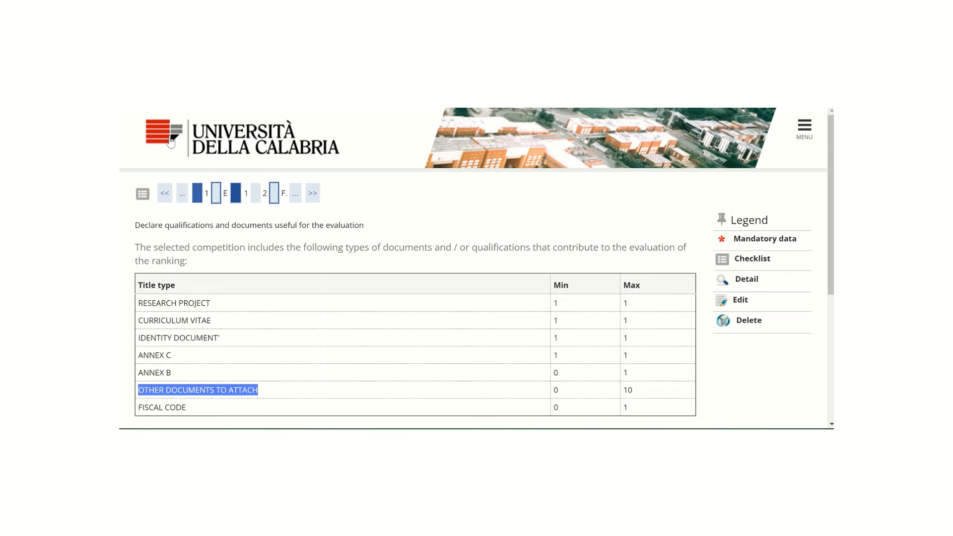
click(403, 288)
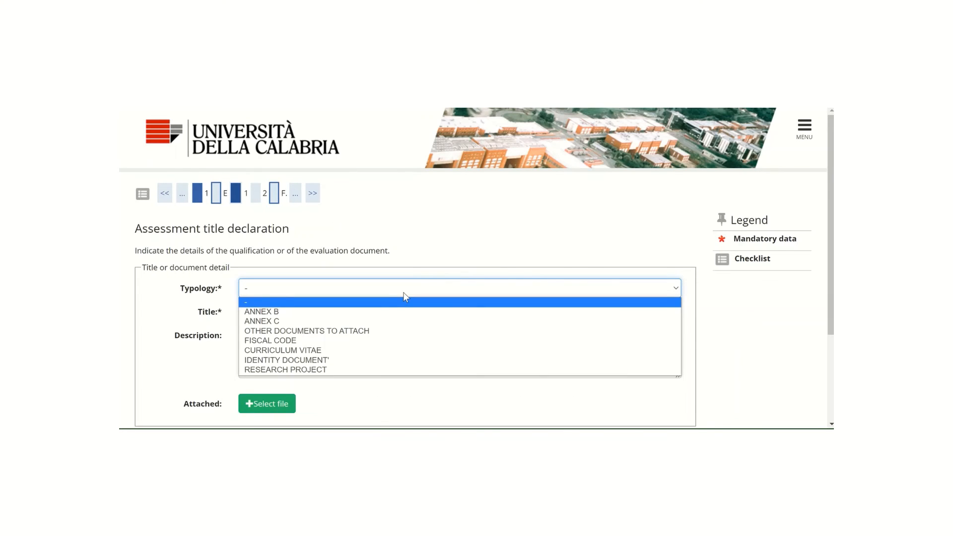